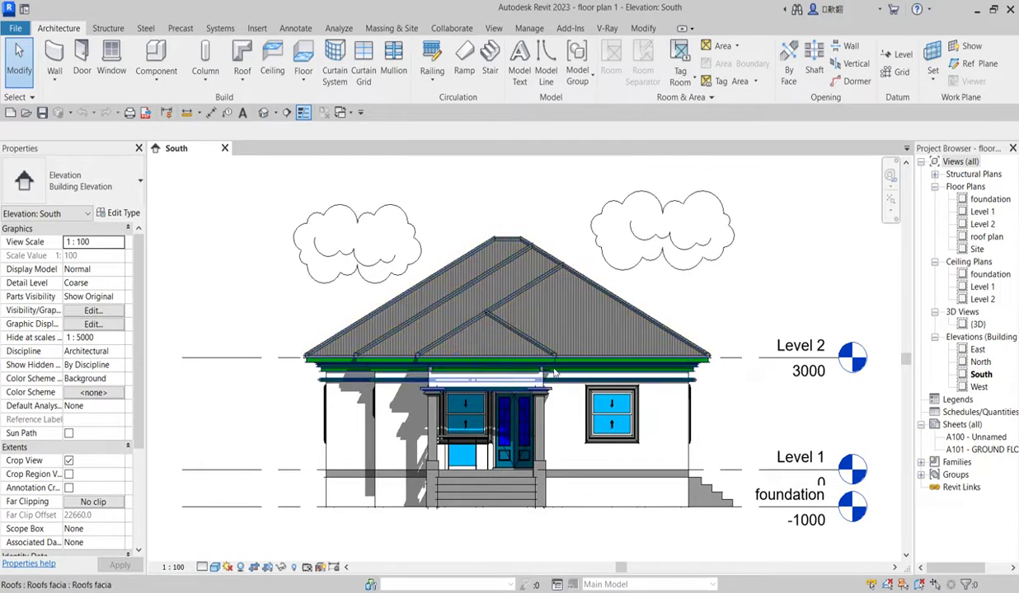
Step: Open the Site floor plan showing the bungalow
{"action": "scroll", "coordinate": [455, 406], "scroll_direction": "up", "scroll_amount": 2}
{"action": "scroll", "coordinate": [511, 313], "scroll_direction": "down", "scroll_amount": 2}
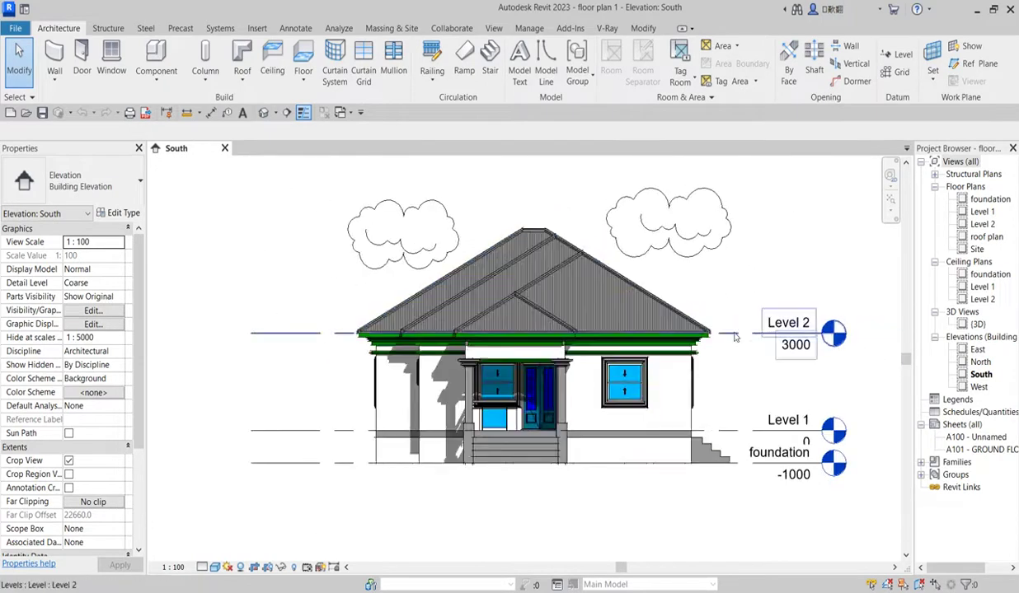
{"action": "scroll", "coordinate": [742, 308], "scroll_direction": "down", "scroll_amount": 3}
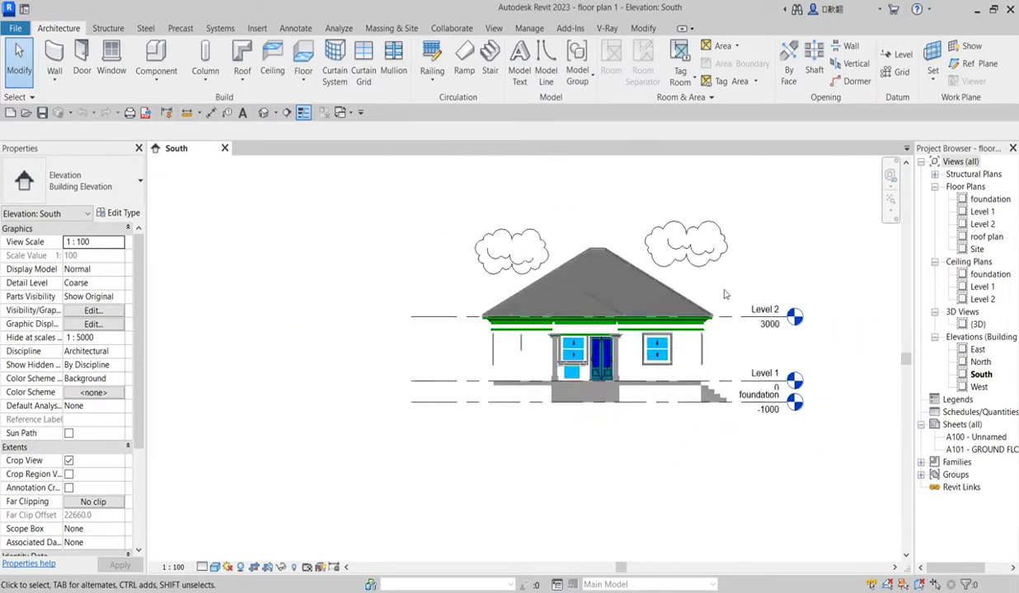
{"action": "scroll", "coordinate": [762, 365], "scroll_direction": "up", "scroll_amount": 4}
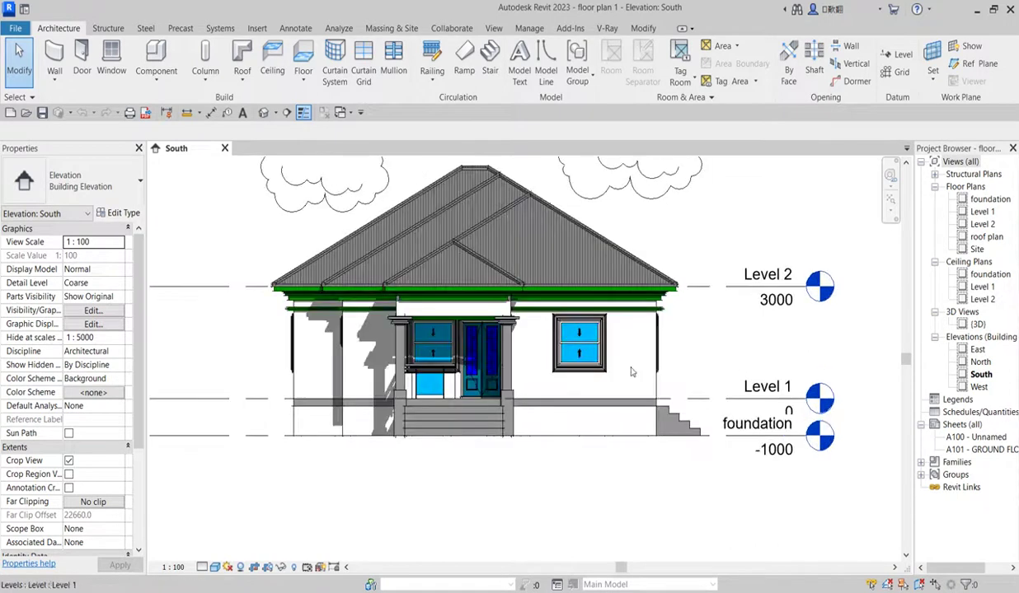
{"action": "scroll", "coordinate": [535, 440], "scroll_direction": "down", "scroll_amount": 1}
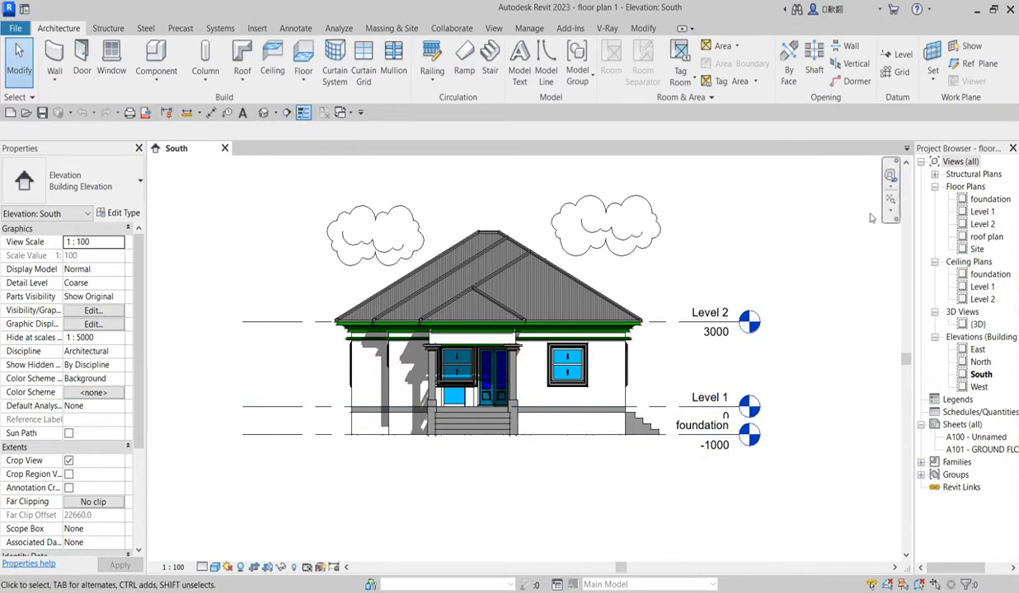
{"action": "double_click", "coordinate": [977, 250]}
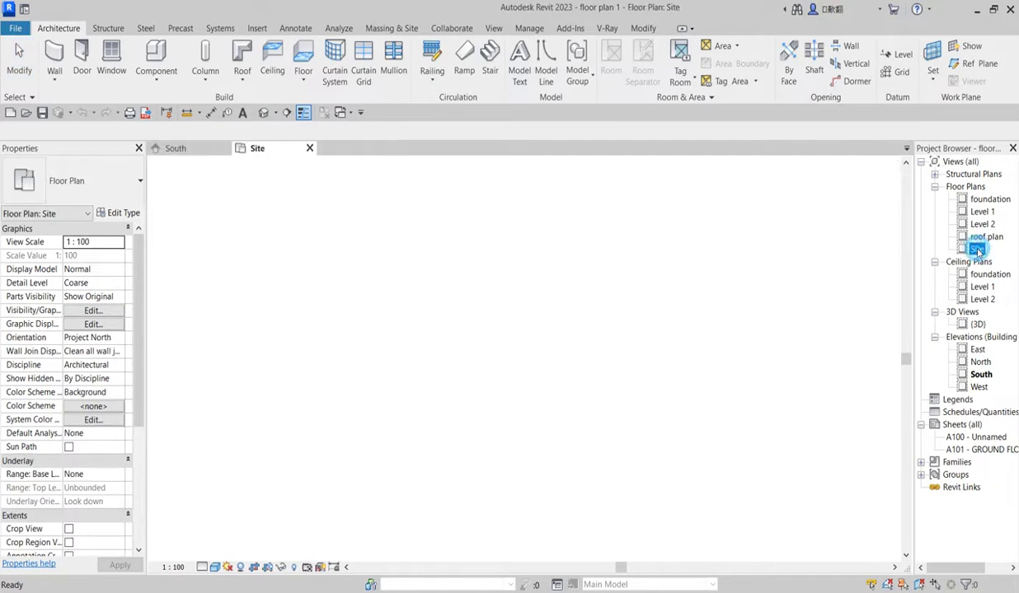
{"action": "scroll", "coordinate": [511, 377], "scroll_direction": "down", "scroll_amount": 3}
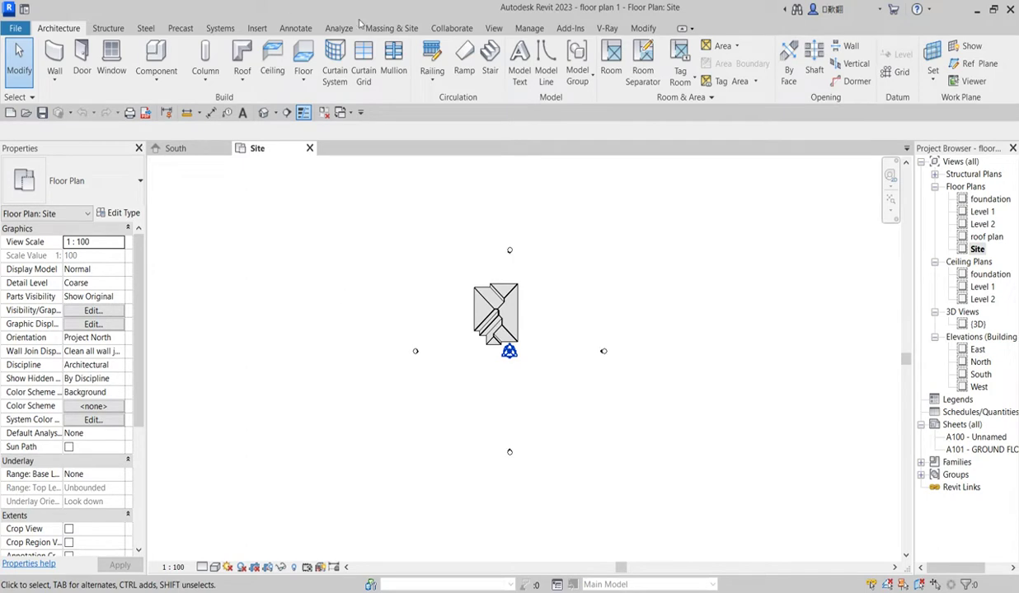
Step: Create a toposurface with points at elevation 0.0 around the house and finish it
{"action": "left_click", "coordinate": [397, 29]}
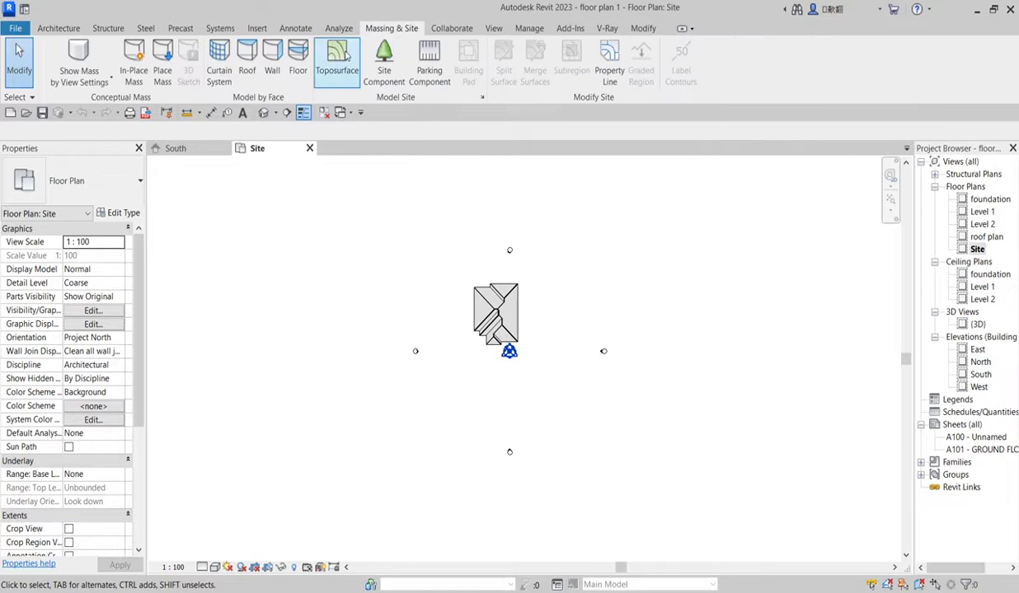
{"action": "left_click", "coordinate": [346, 56]}
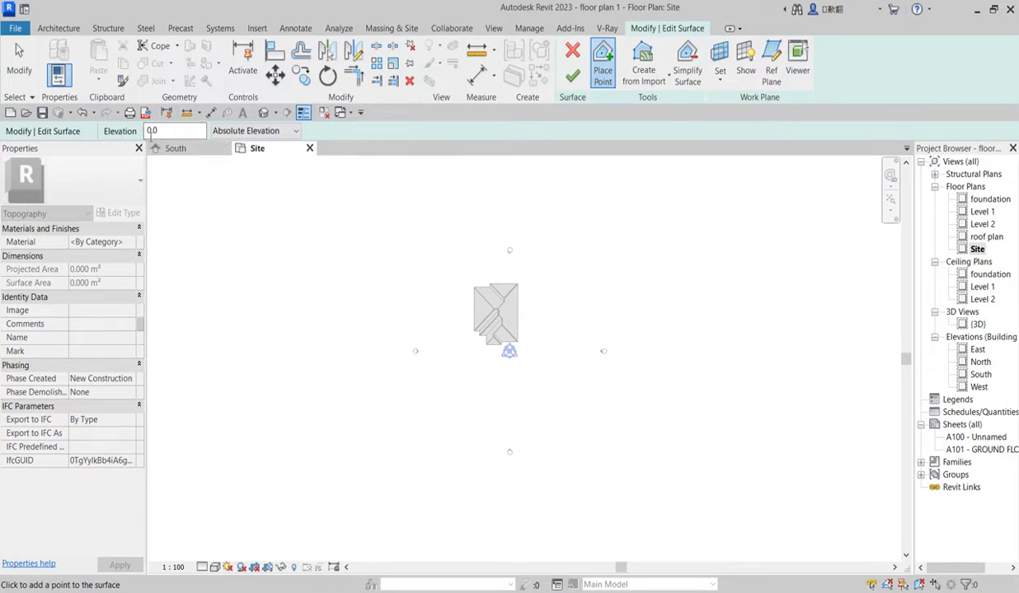
{"action": "left_click", "coordinate": [151, 134]}
{"action": "left_click", "coordinate": [329, 475]}
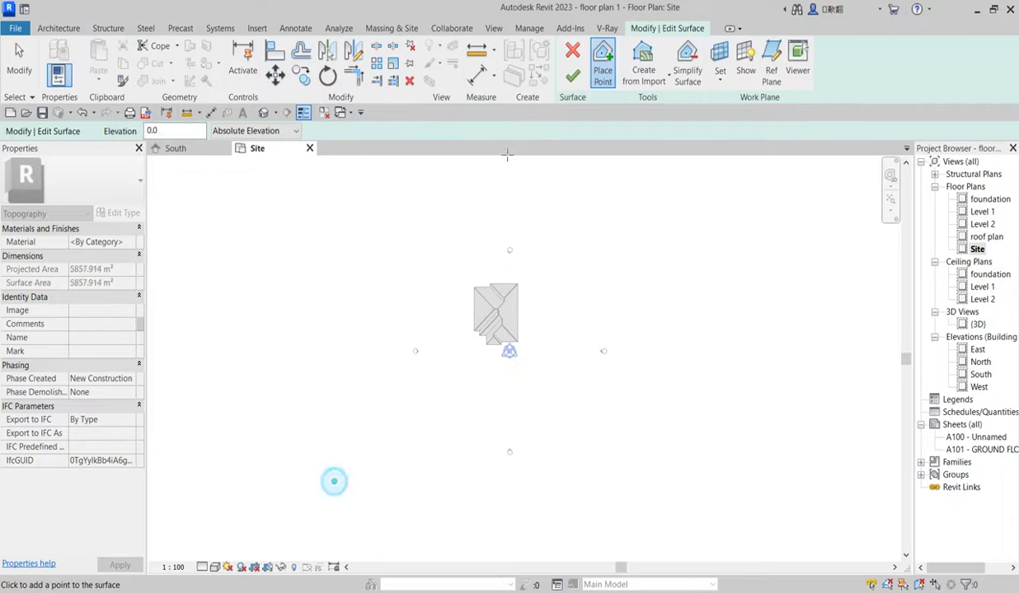
{"action": "left_click", "coordinate": [572, 75]}
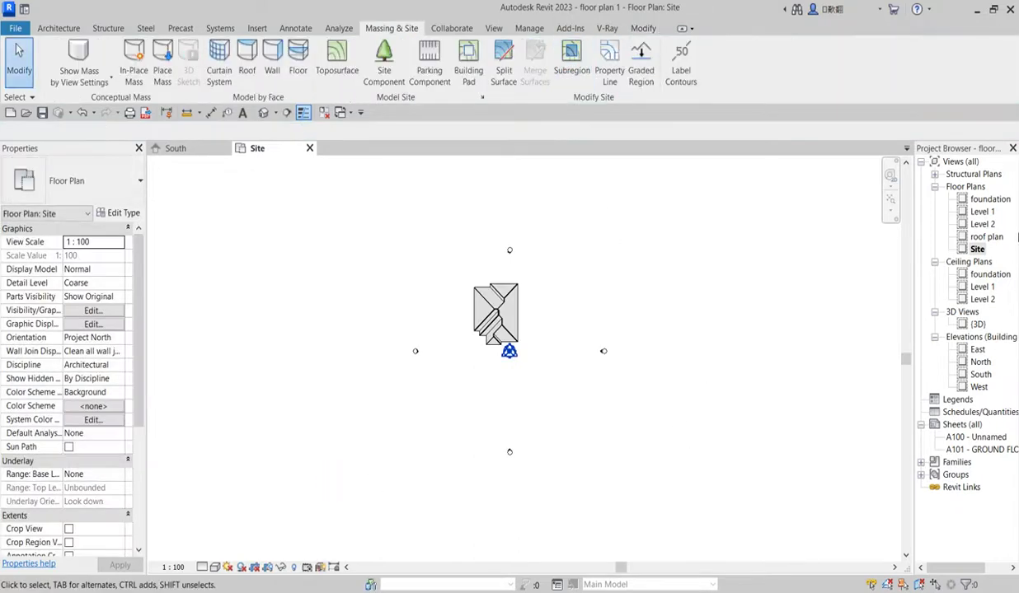
Step: Check the toposurface's position in the South elevation
{"action": "double_click", "coordinate": [980, 375]}
{"action": "scroll", "coordinate": [628, 408], "scroll_direction": "up", "scroll_amount": 2}
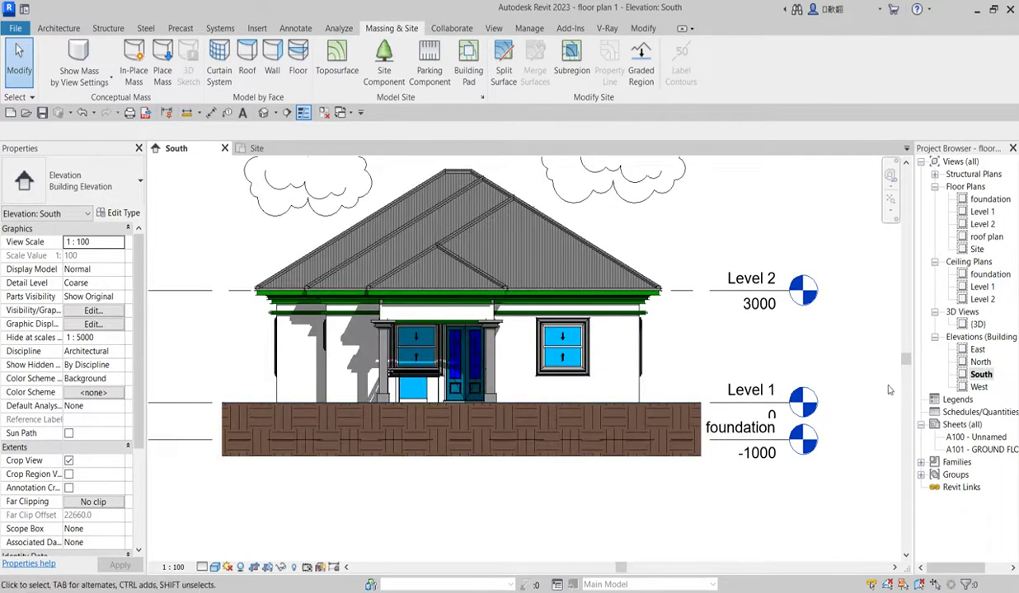
{"action": "scroll", "coordinate": [688, 414], "scroll_direction": "down", "scroll_amount": 4}
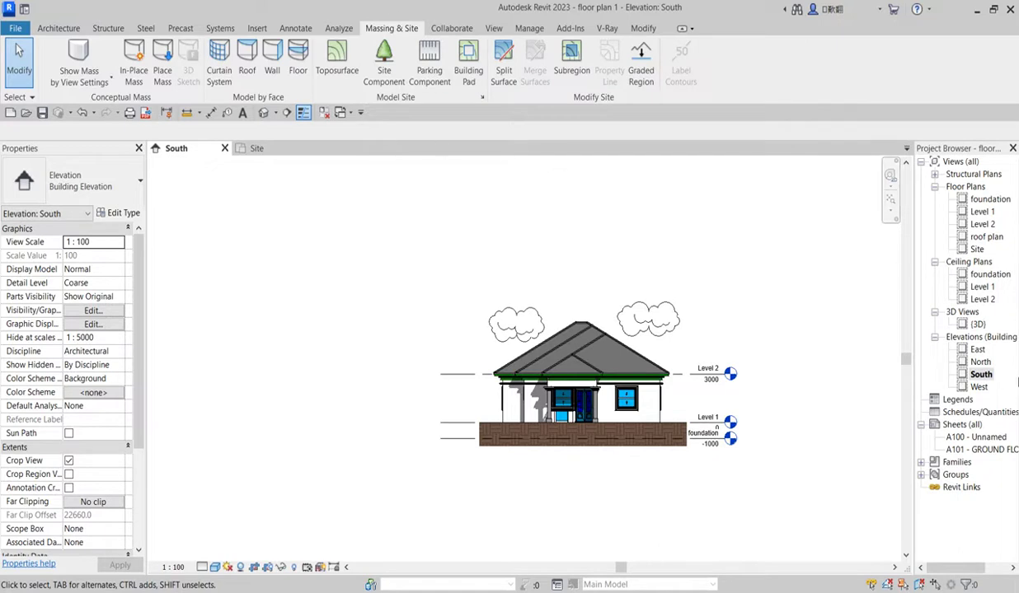
Step: Delete the ground-level toposurface in the 3D view and return to the Site plan
{"action": "double_click", "coordinate": [977, 324]}
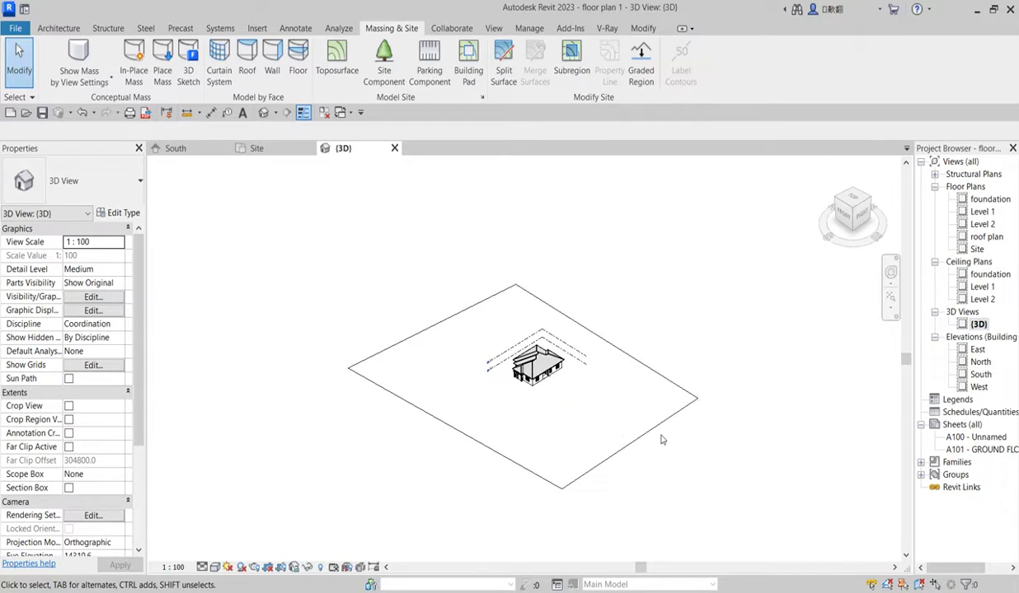
{"action": "left_click", "coordinate": [662, 424]}
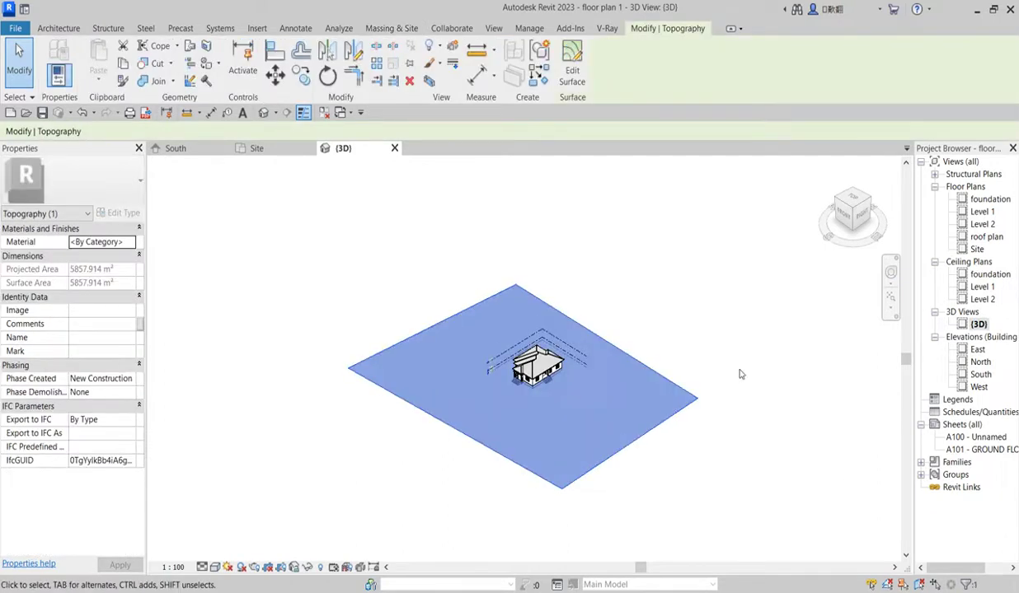
{"action": "key", "text": "Delete"}
{"action": "scroll", "coordinate": [846, 378], "scroll_direction": "up", "scroll_amount": 2}
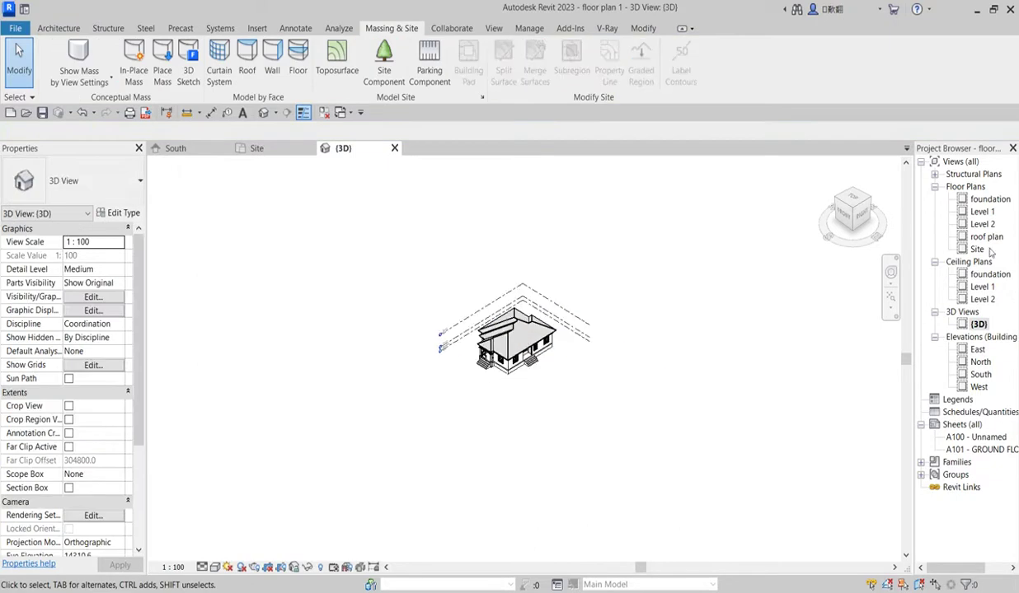
{"action": "double_click", "coordinate": [976, 250]}
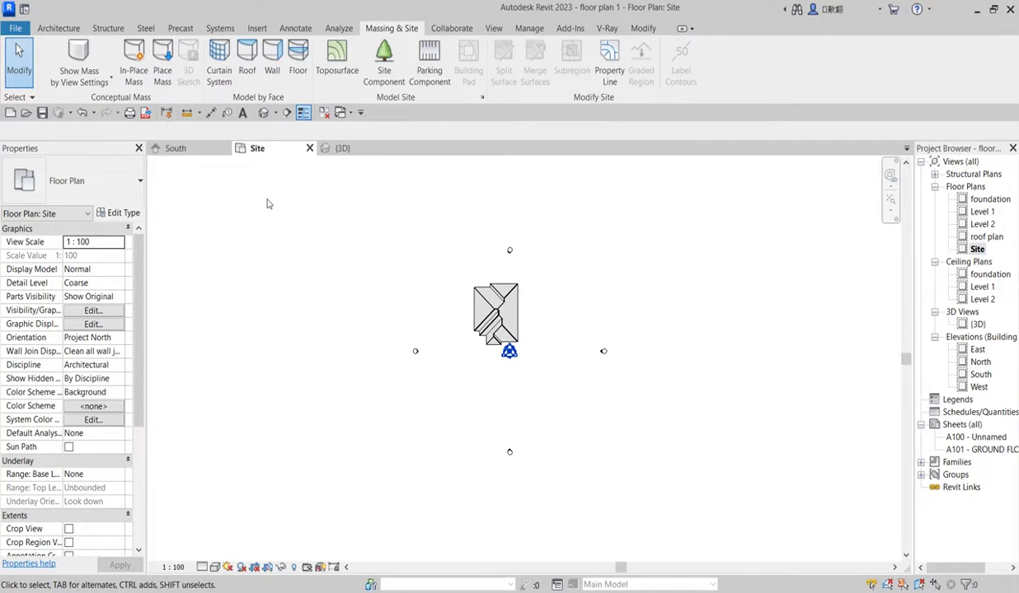
Step: Create a four-corner toposurface at elevation -1000 around the bungalow and finish it
{"action": "scroll", "coordinate": [532, 246], "scroll_direction": "up", "scroll_amount": 2}
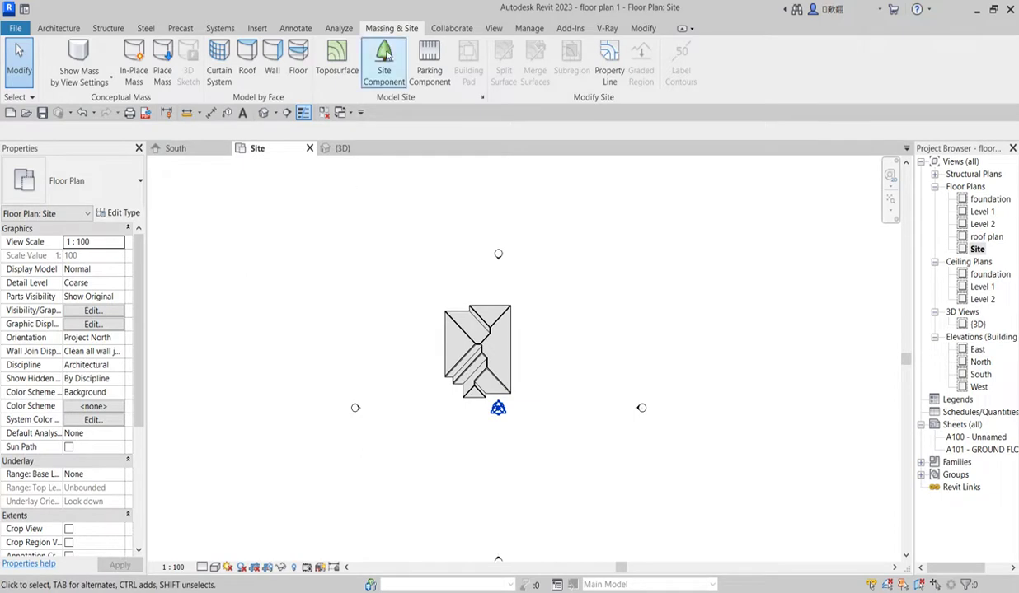
{"action": "left_click", "coordinate": [337, 65]}
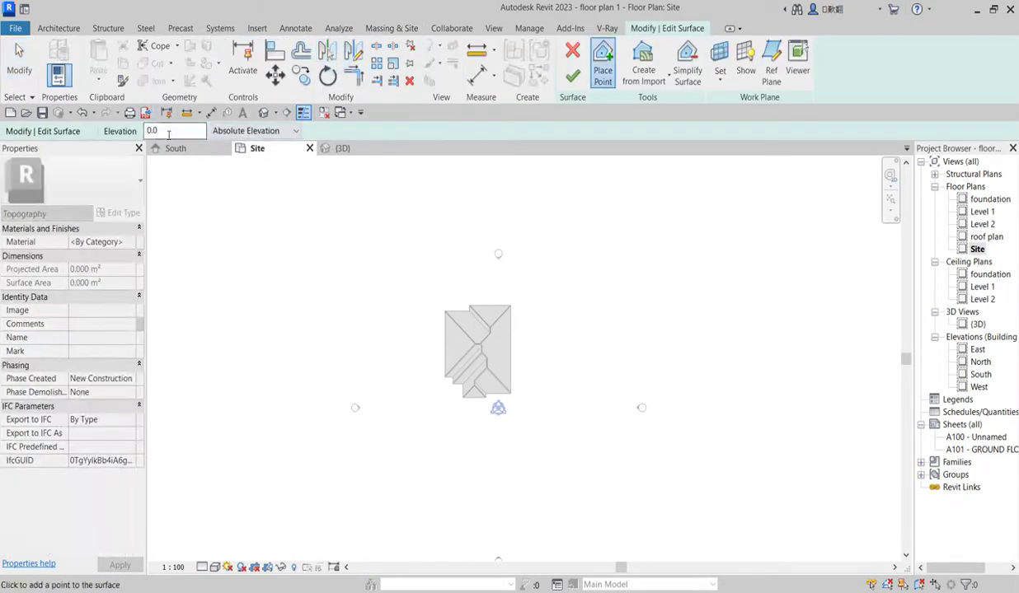
{"action": "left_click_drag", "start_coordinate": [168, 134], "coordinate": [145, 137]}
{"action": "type", "text": "-1000"}
{"action": "left_click", "coordinate": [306, 201]}
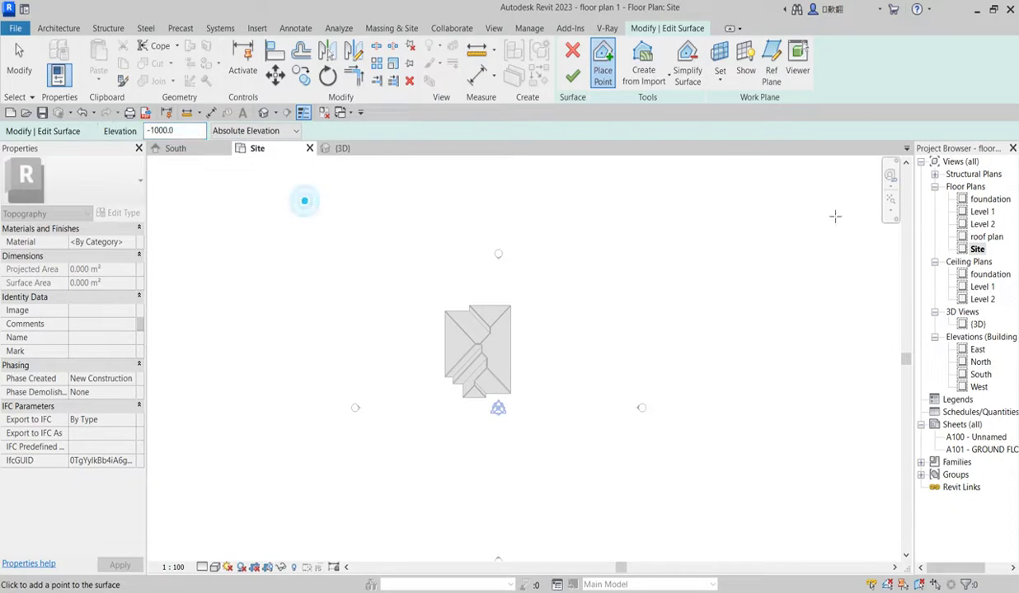
{"action": "left_click", "coordinate": [664, 183]}
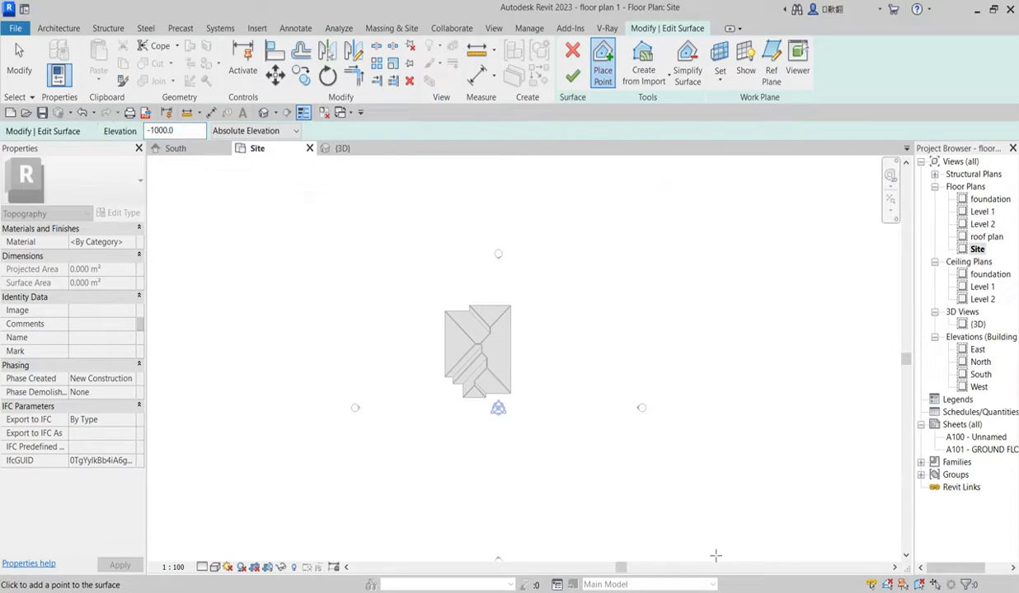
{"action": "left_click", "coordinate": [685, 522]}
{"action": "left_click", "coordinate": [310, 518]}
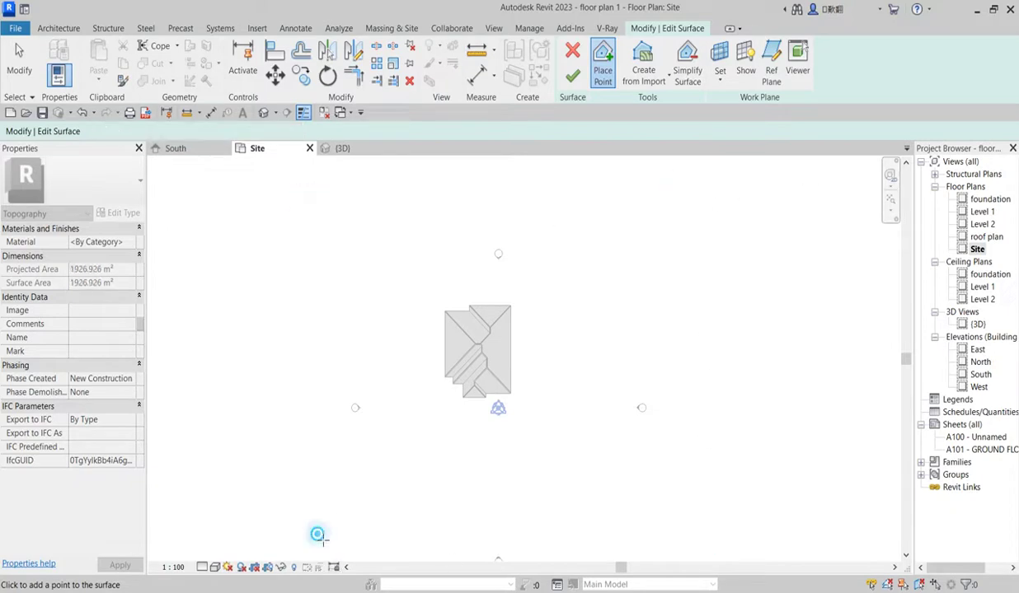
{"action": "left_click", "coordinate": [572, 75]}
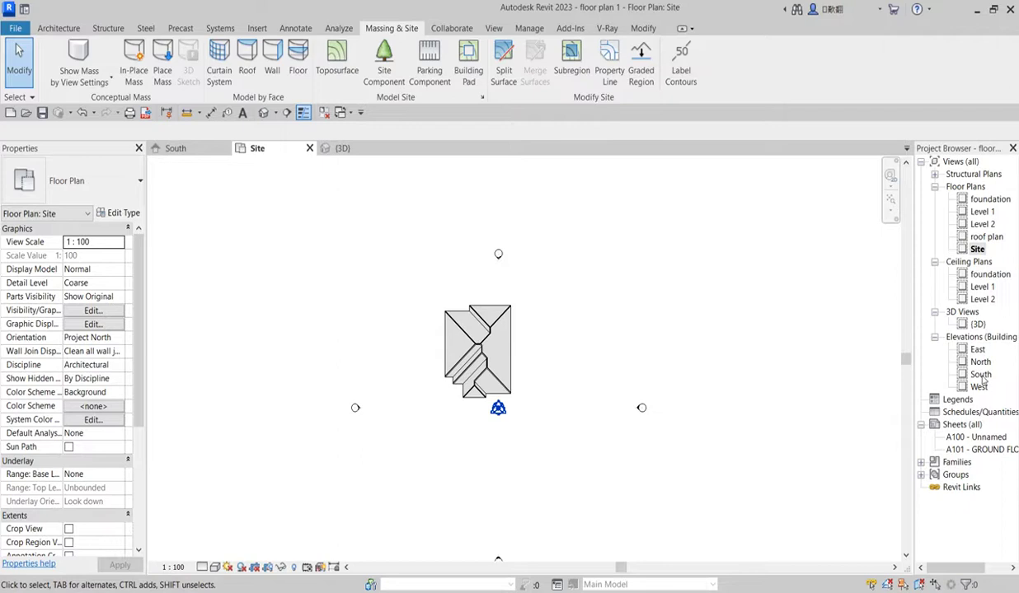
Step: In the South elevation, show the crop region and extend its bottom edge to reveal the toposurface
{"action": "double_click", "coordinate": [980, 375]}
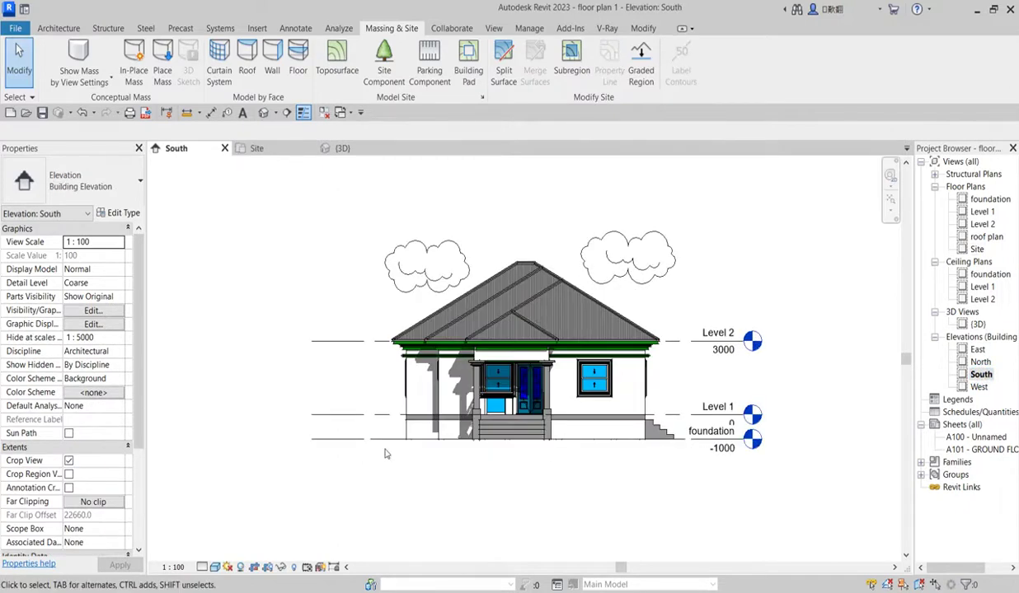
{"action": "scroll", "coordinate": [372, 404], "scroll_direction": "down", "scroll_amount": 1}
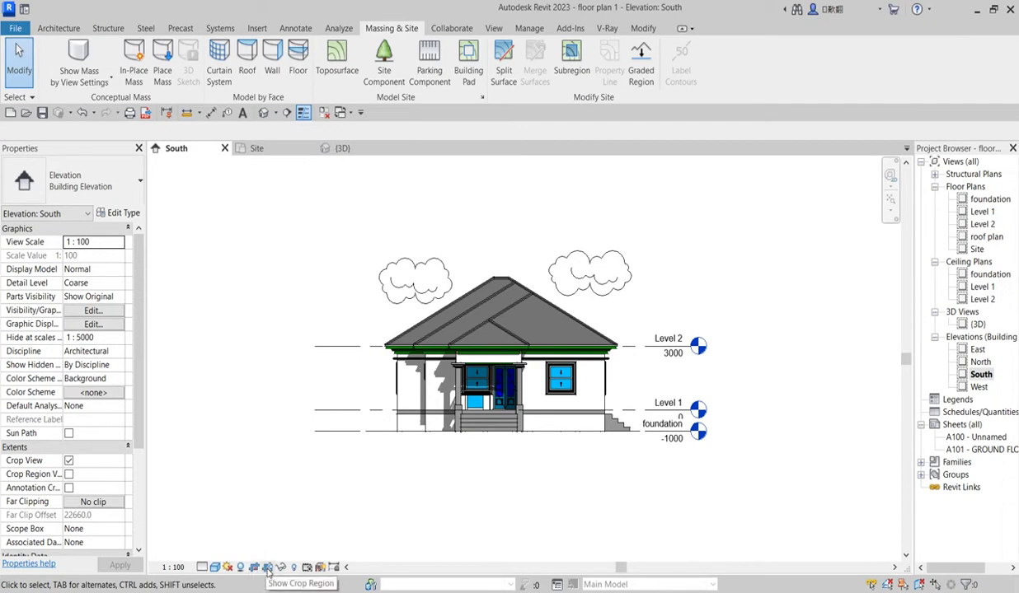
{"action": "left_click", "coordinate": [267, 567]}
{"action": "scroll", "coordinate": [364, 448], "scroll_direction": "up", "scroll_amount": 2}
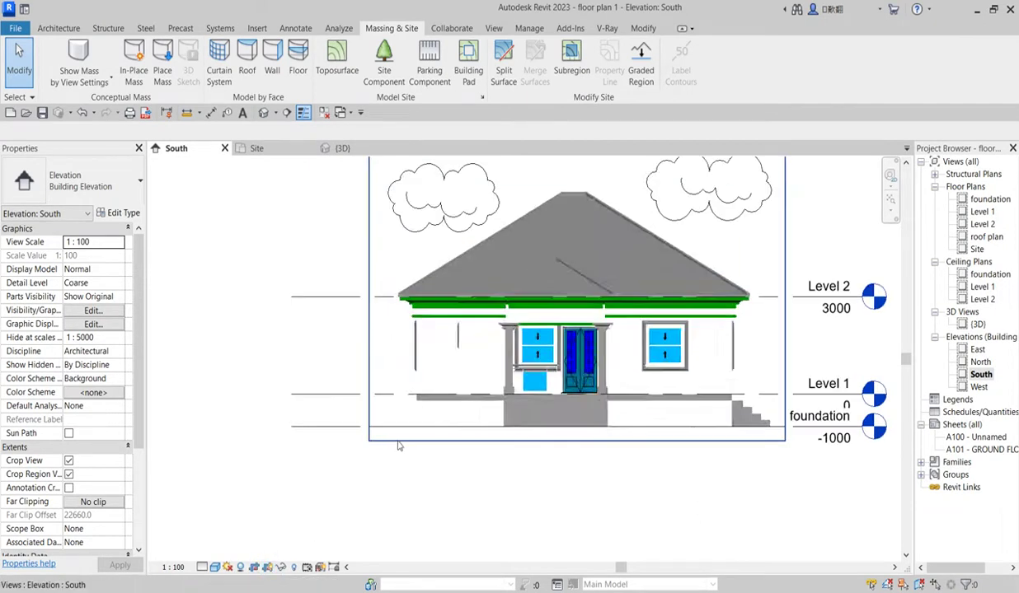
{"action": "left_click", "coordinate": [399, 445]}
{"action": "left_click_drag", "start_coordinate": [577, 440], "coordinate": [580, 458]}
{"action": "left_click", "coordinate": [483, 488]}
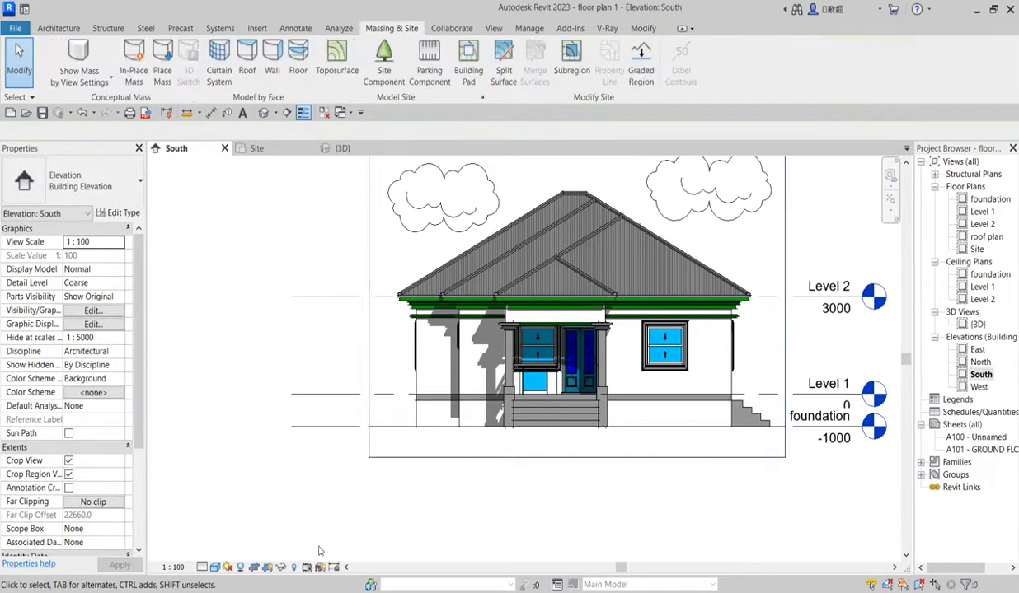
{"action": "left_click", "coordinate": [387, 427]}
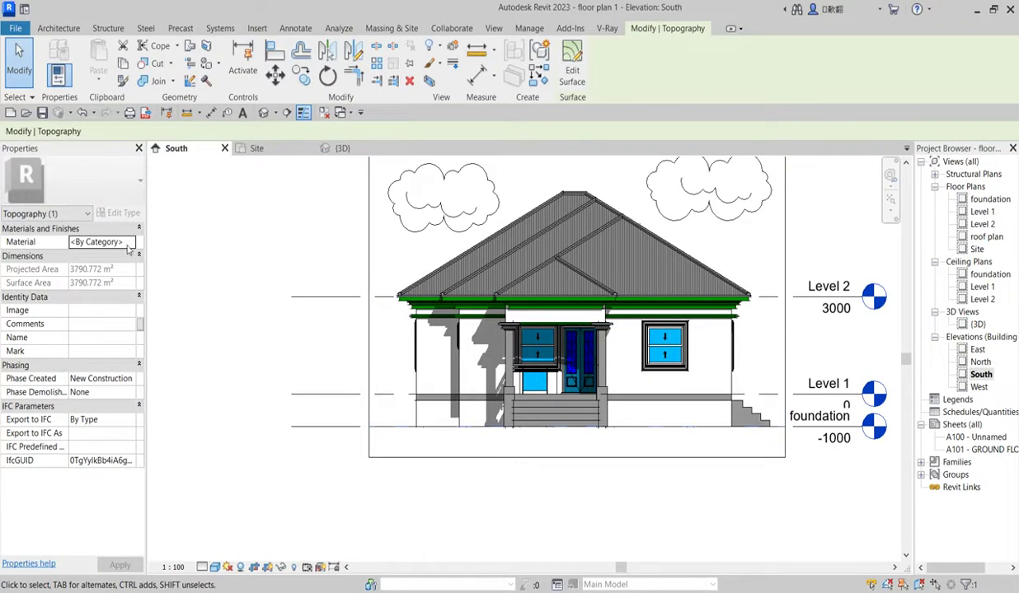
Step: Set the 3D view to Realistic visual style and zoom to frame the house and toposurface
{"action": "double_click", "coordinate": [977, 324]}
{"action": "scroll", "coordinate": [501, 373], "scroll_direction": "up", "scroll_amount": 5}
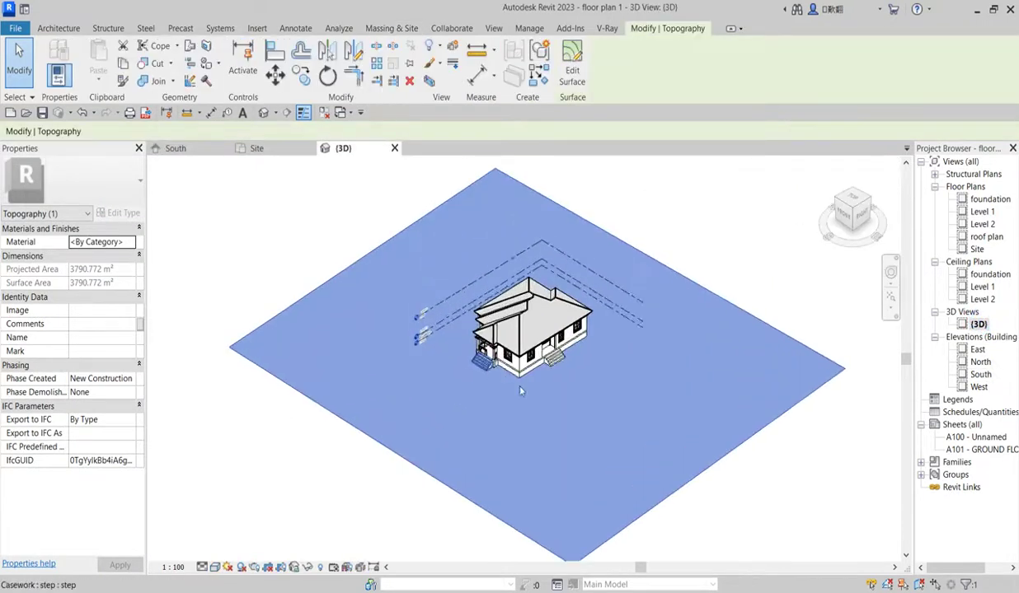
{"action": "left_click", "coordinate": [494, 409]}
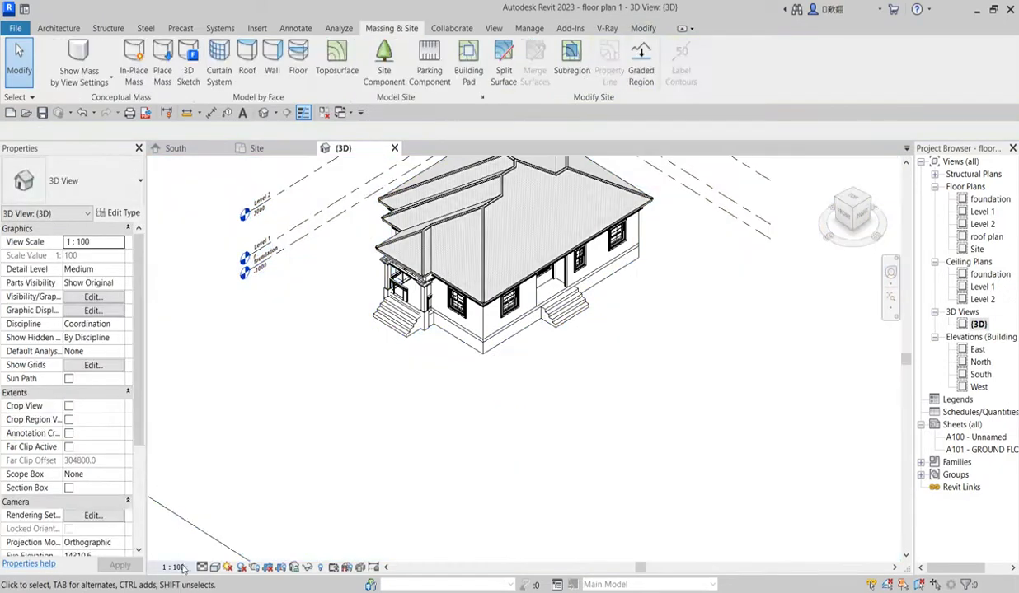
{"action": "left_click", "coordinate": [215, 568]}
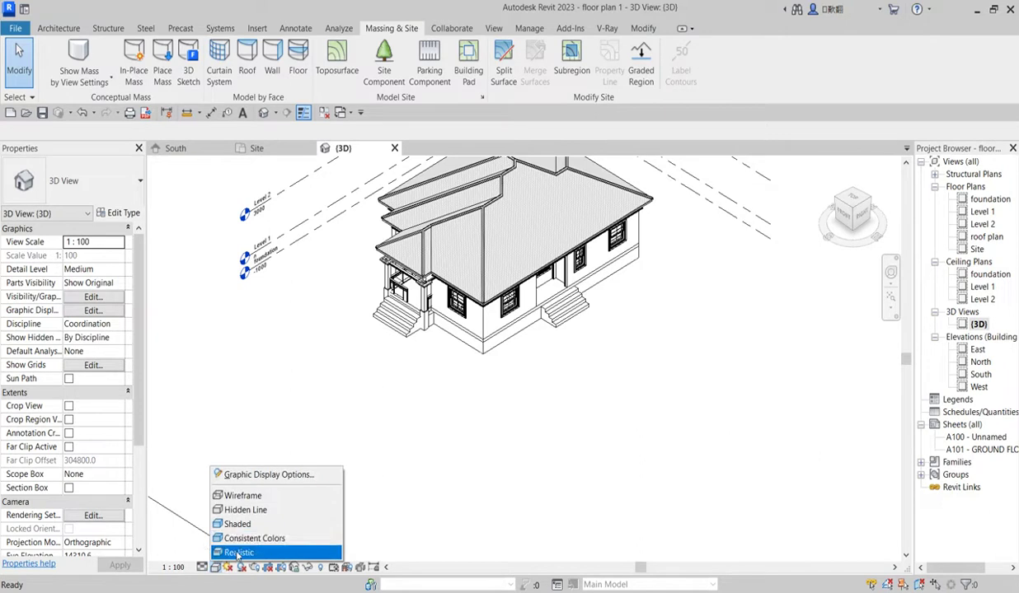
{"action": "left_click", "coordinate": [239, 552]}
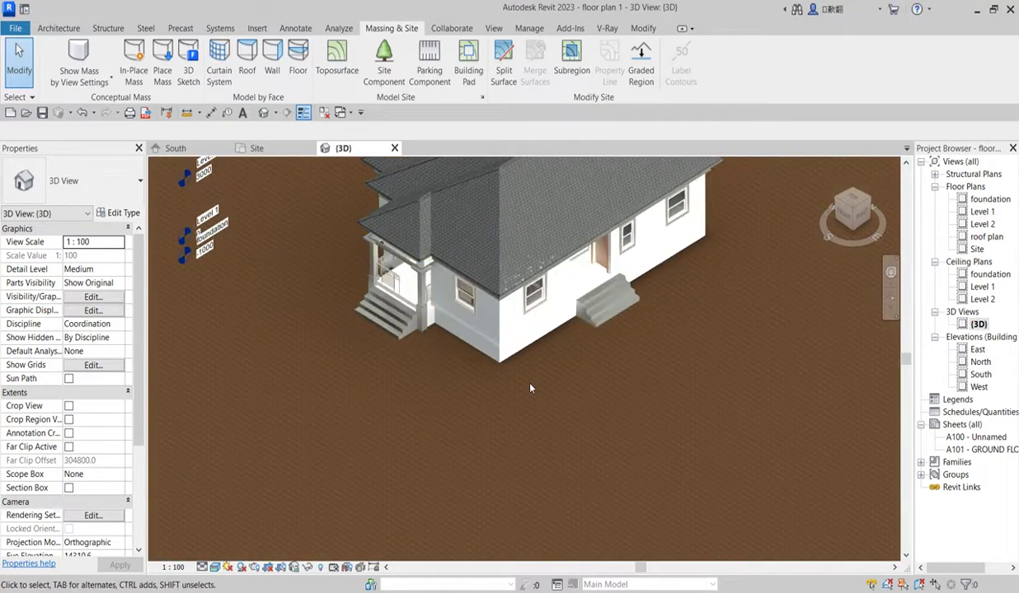
{"action": "scroll", "coordinate": [494, 387], "scroll_direction": "up", "scroll_amount": 1}
{"action": "scroll", "coordinate": [486, 395], "scroll_direction": "down", "scroll_amount": 3}
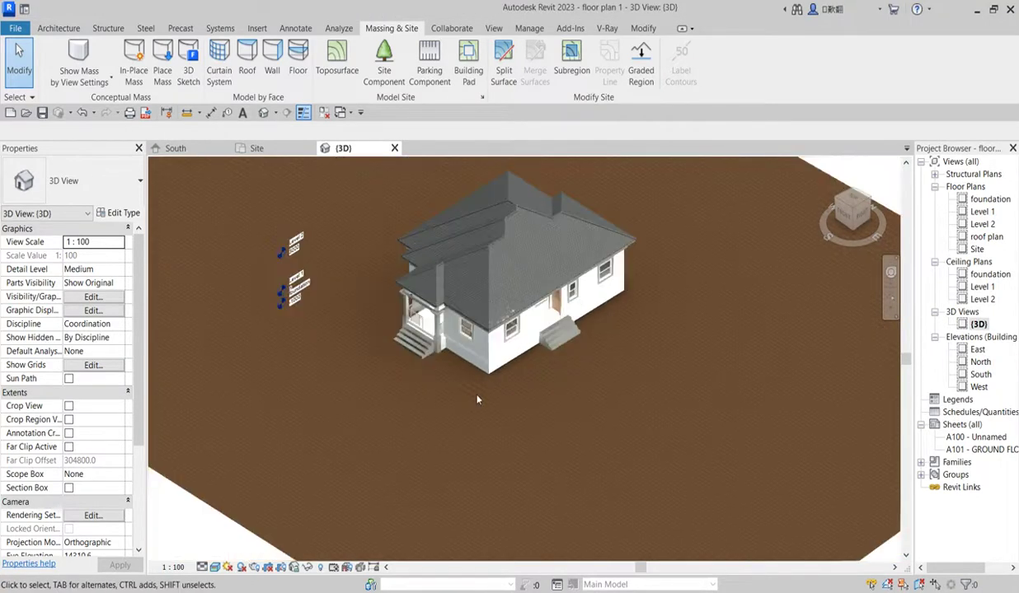
Step: Open the Material Browser from the toposurface's Material property and browse the project materials
{"action": "left_click", "coordinate": [827, 176]}
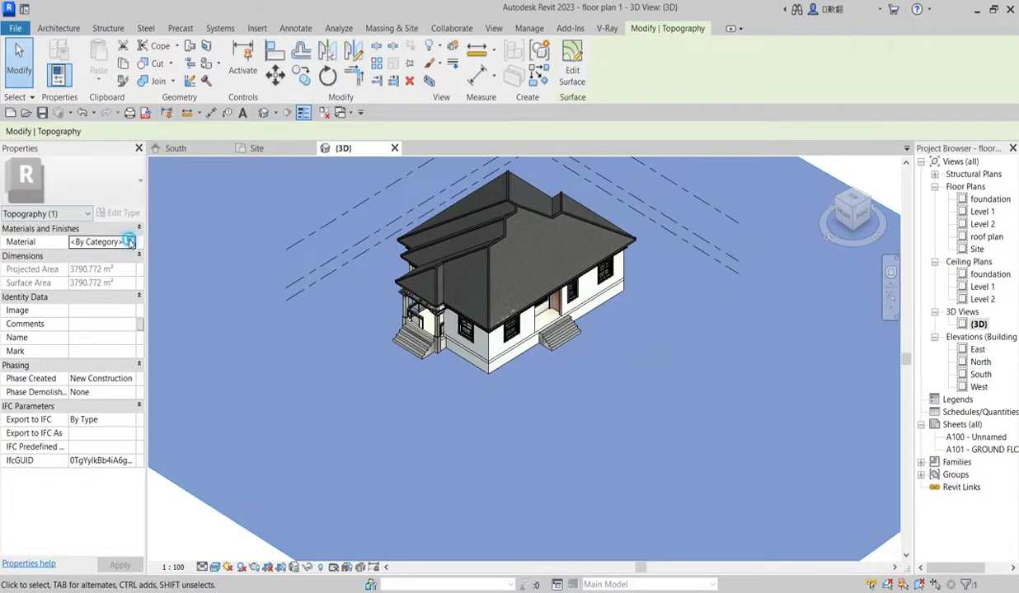
{"action": "left_click", "coordinate": [130, 242]}
{"action": "left_click", "coordinate": [130, 241]}
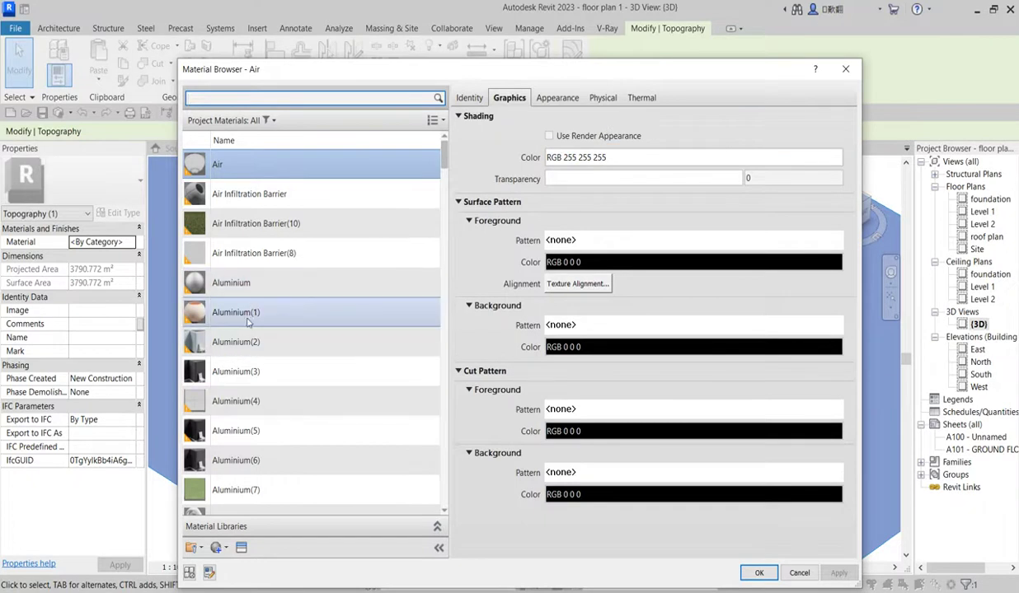
{"action": "scroll", "coordinate": [264, 371], "scroll_direction": "down", "scroll_amount": 4}
{"action": "scroll", "coordinate": [239, 416], "scroll_direction": "up", "scroll_amount": 2}
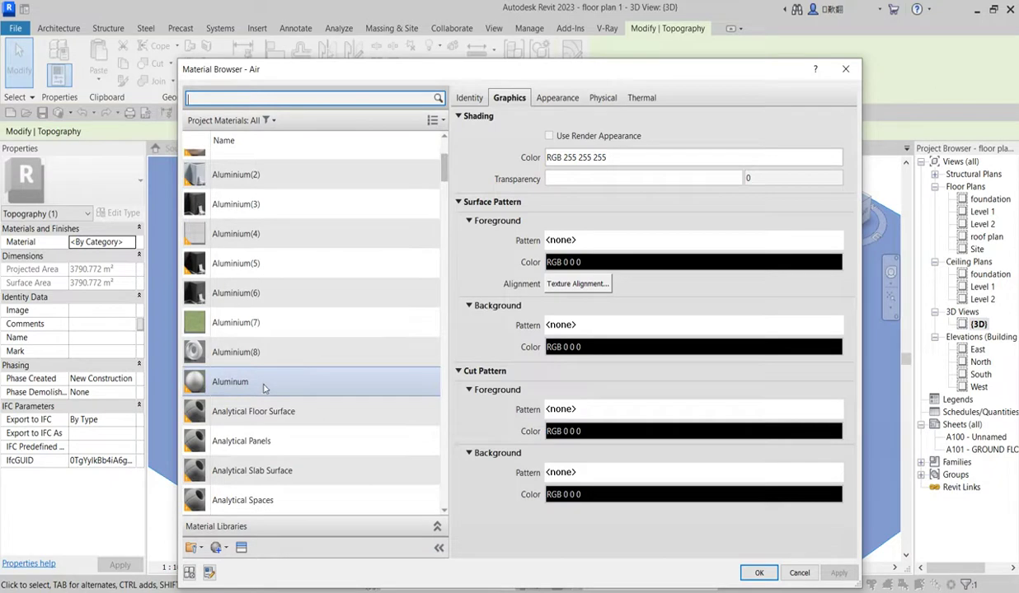
{"action": "scroll", "coordinate": [261, 404], "scroll_direction": "down", "scroll_amount": 10}
{"action": "scroll", "coordinate": [260, 412], "scroll_direction": "down", "scroll_amount": 15}
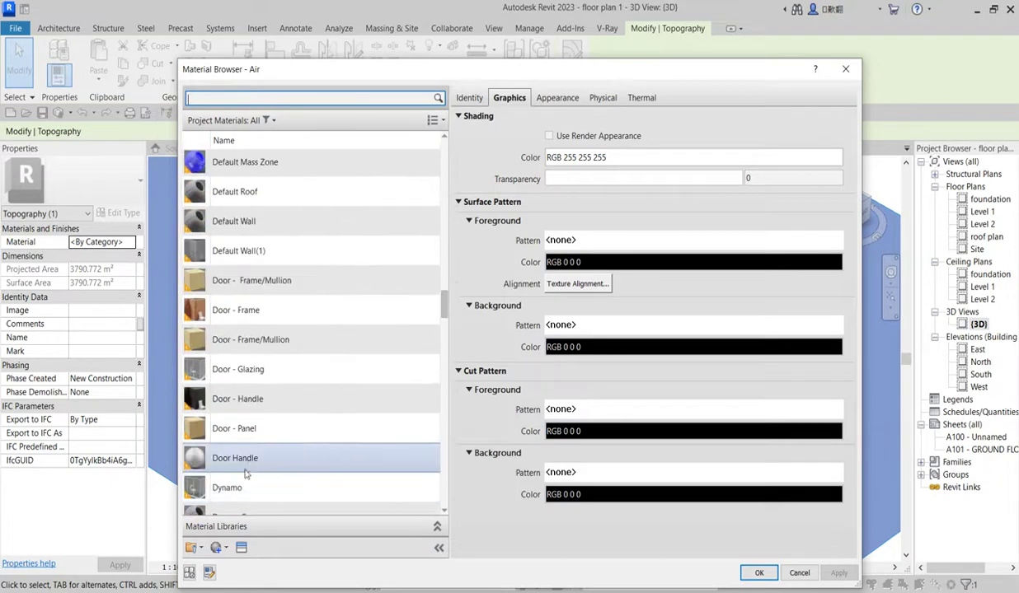
{"action": "scroll", "coordinate": [249, 466], "scroll_direction": "down", "scroll_amount": 15}
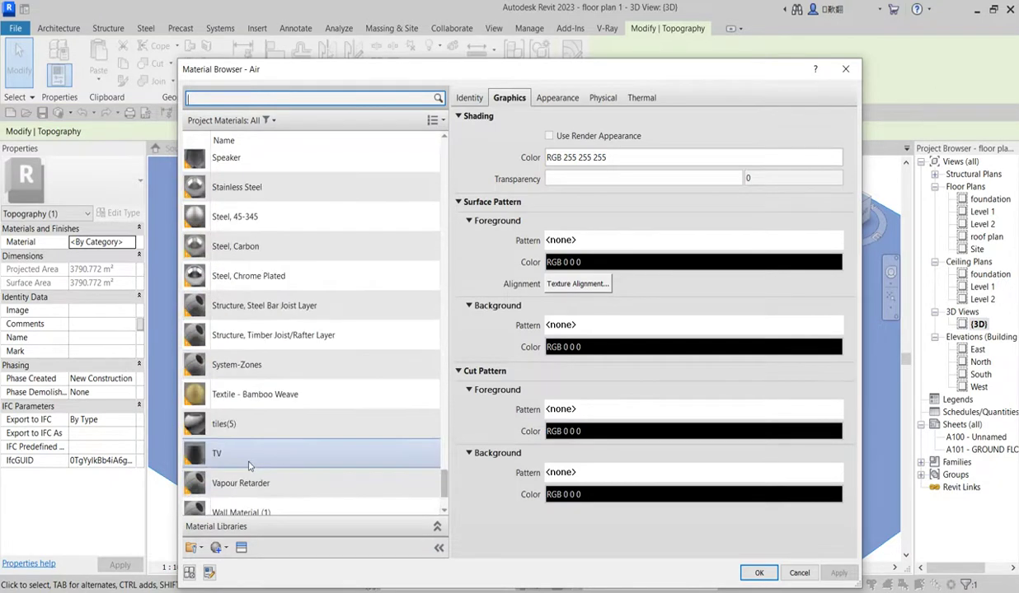
{"action": "scroll", "coordinate": [249, 467], "scroll_direction": "down", "scroll_amount": 2}
{"action": "scroll", "coordinate": [247, 468], "scroll_direction": "up", "scroll_amount": 2}
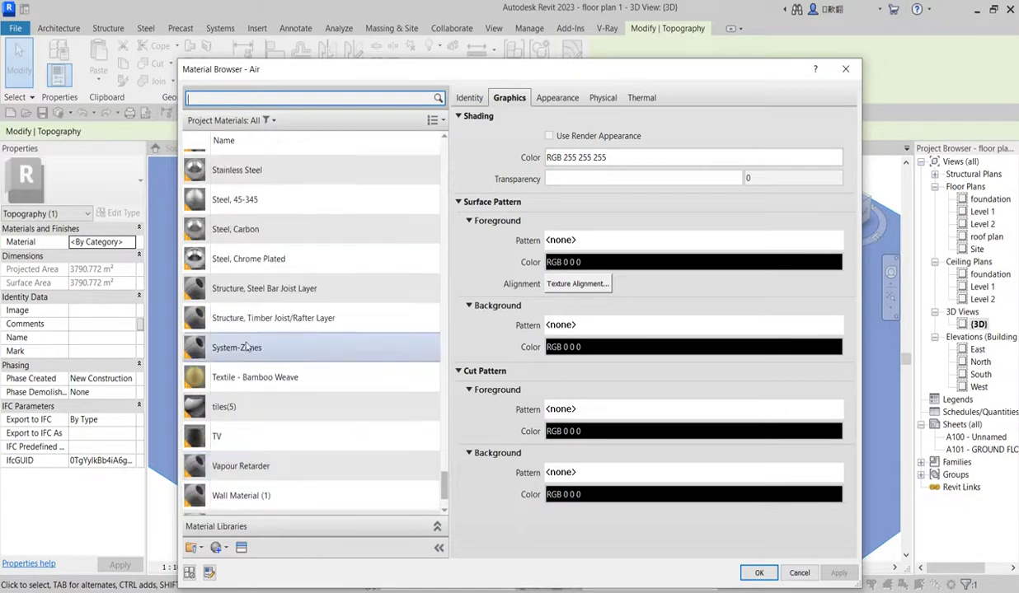
Step: Duplicate Steel, 45-345 with its assets as 'site' and enable Use Render Appearance
{"action": "left_click", "coordinate": [275, 203]}
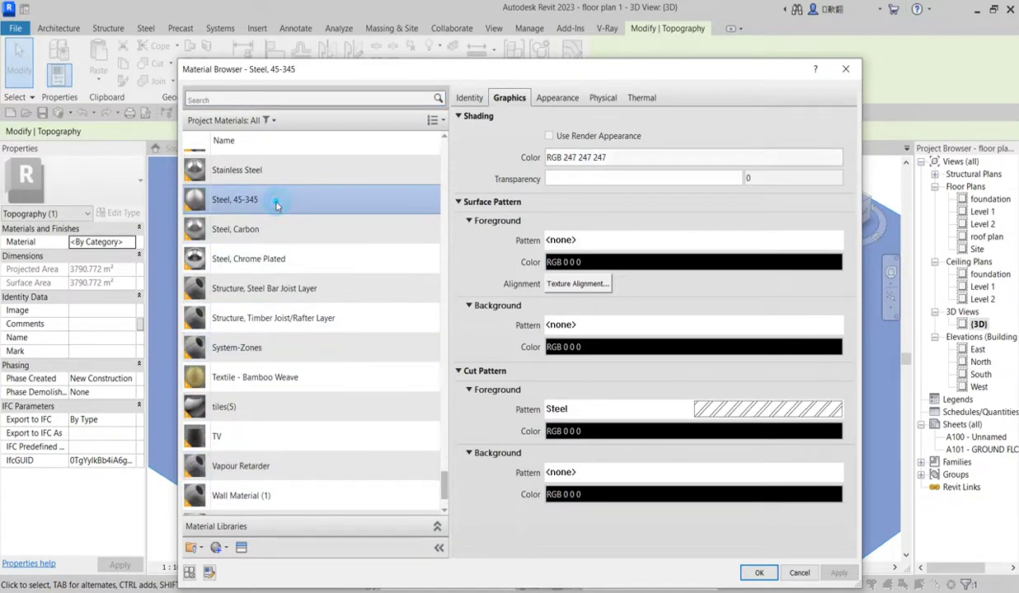
{"action": "right_click", "coordinate": [277, 205]}
{"action": "left_click", "coordinate": [335, 227]}
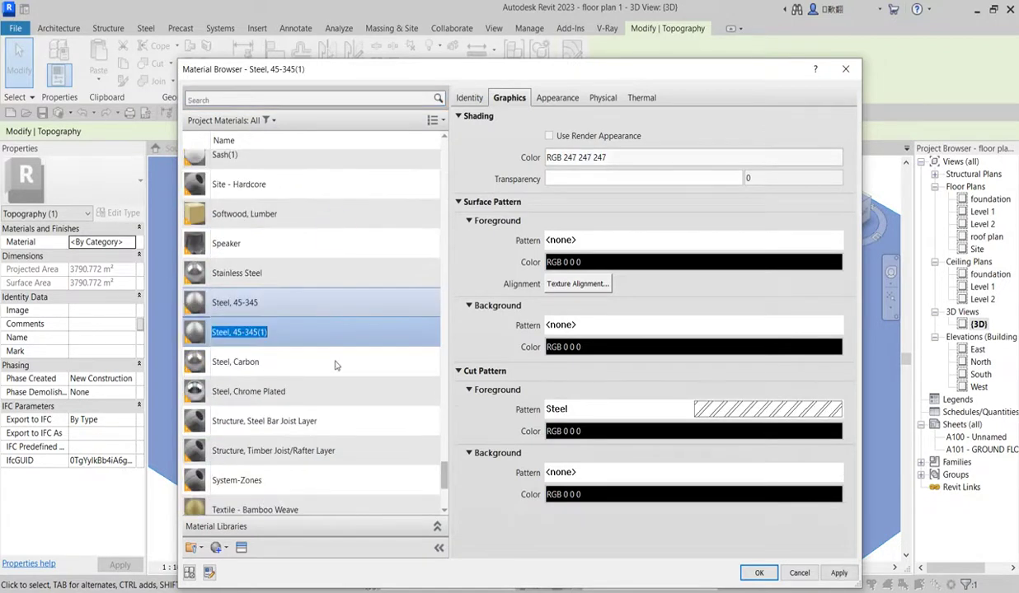
{"action": "type", "text": "st"}
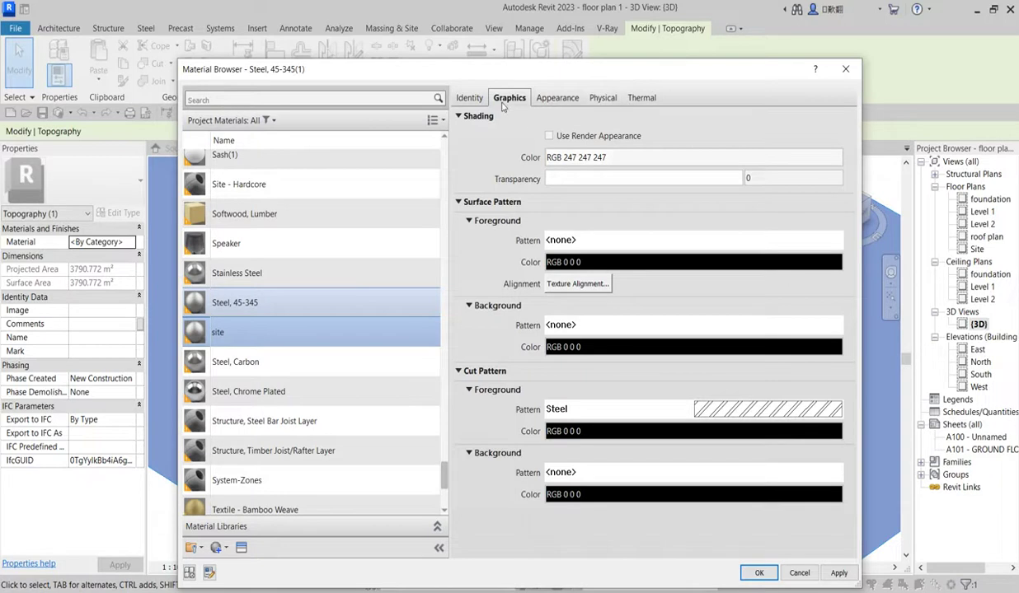
{"action": "left_click", "coordinate": [548, 135]}
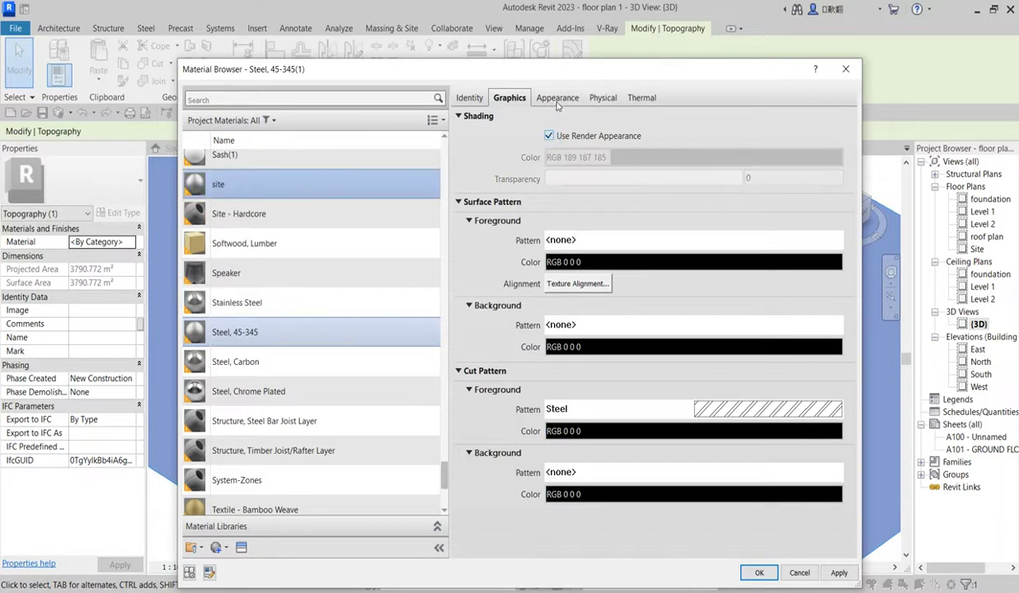
{"action": "left_click", "coordinate": [557, 101]}
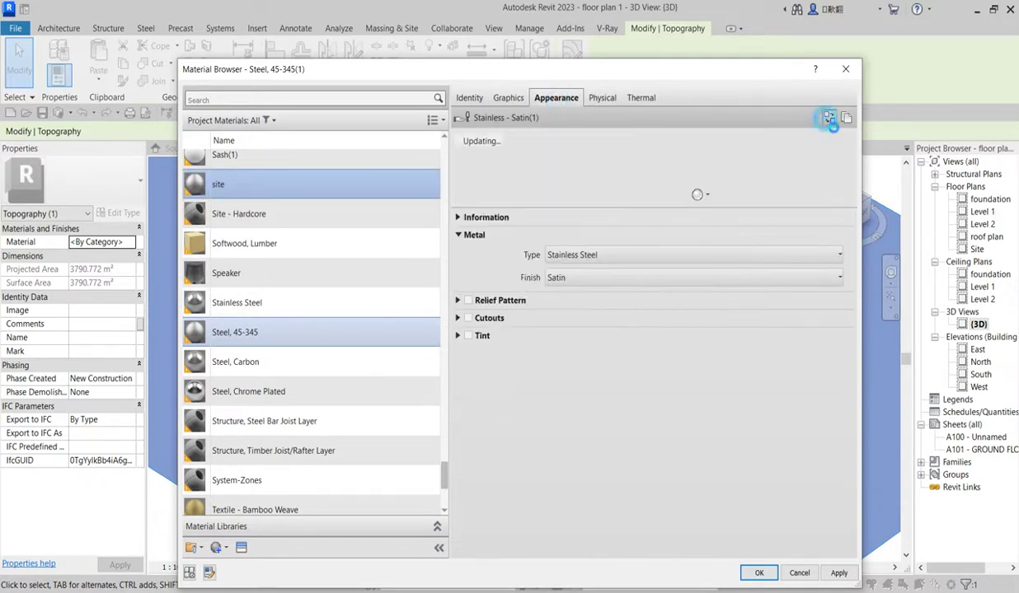
Step: Replace the site material's appearance with Grass - High Quality from the Sitework library
{"action": "left_click", "coordinate": [828, 118]}
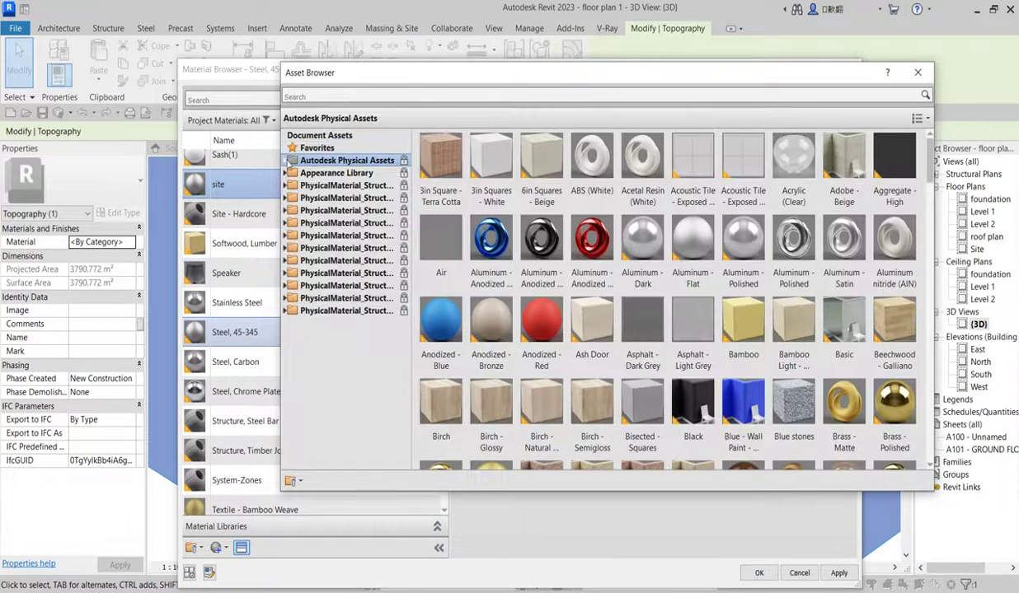
{"action": "left_click", "coordinate": [285, 174]}
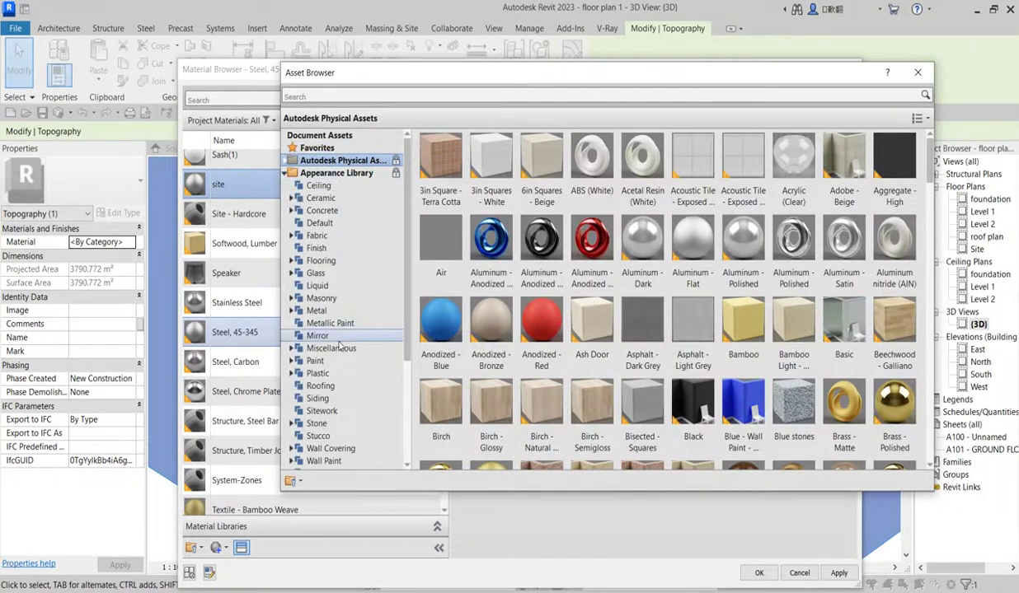
{"action": "scroll", "coordinate": [330, 334], "scroll_direction": "down", "scroll_amount": 3}
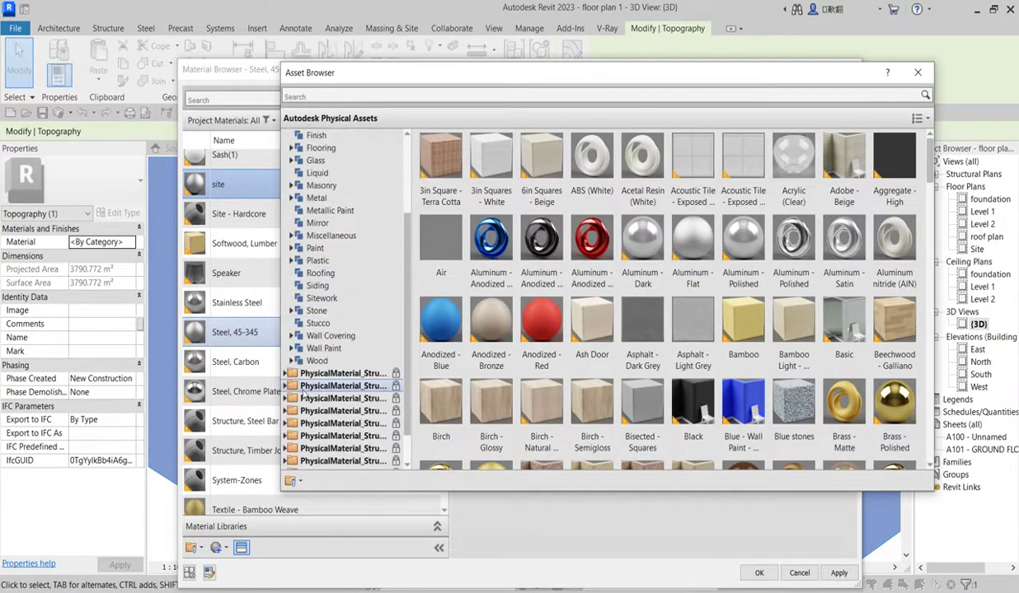
{"action": "left_click", "coordinate": [317, 298]}
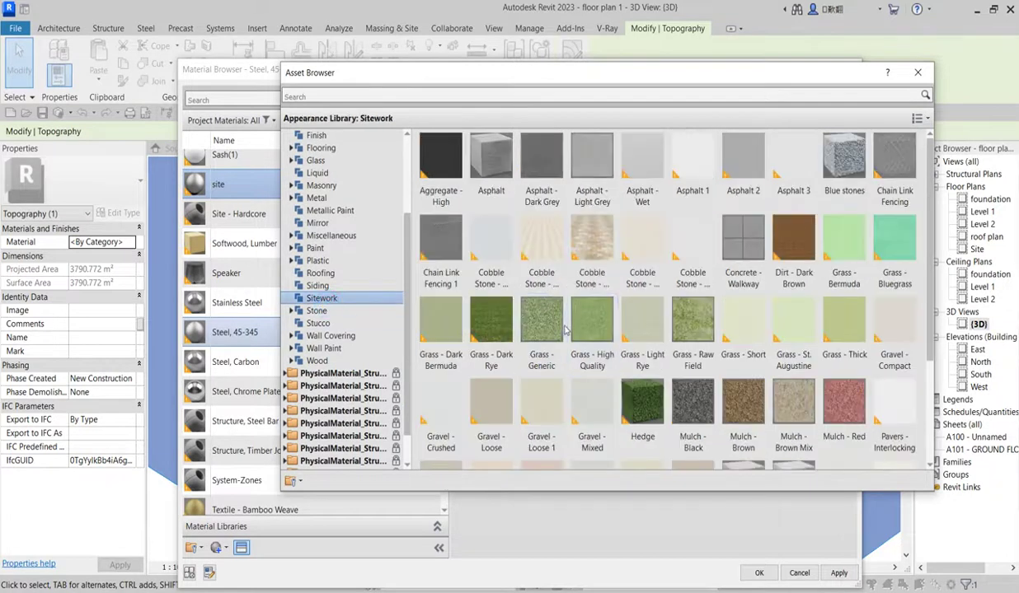
{"action": "scroll", "coordinate": [635, 331], "scroll_direction": "down", "scroll_amount": 3}
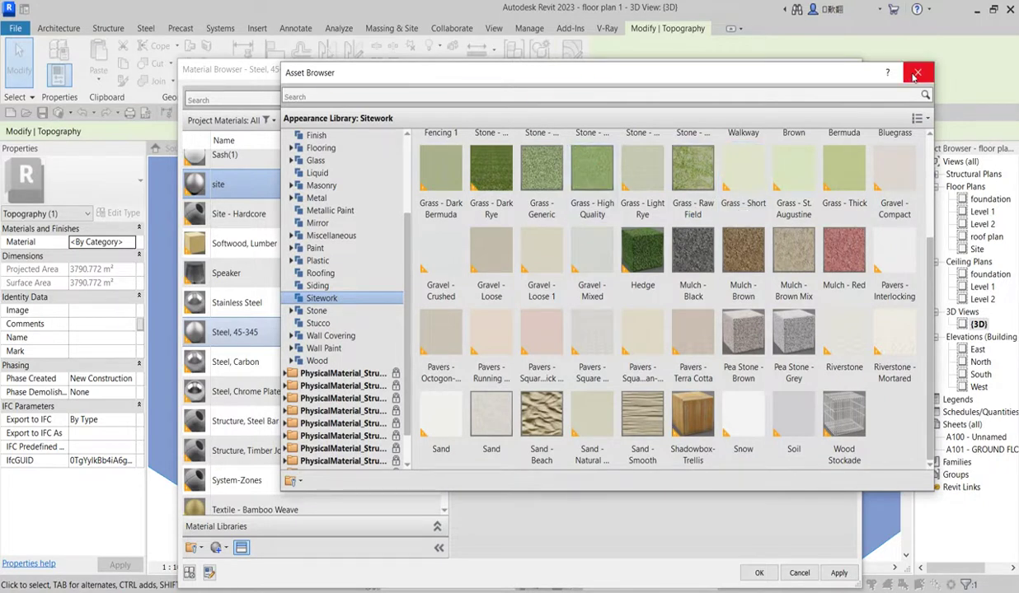
{"action": "scroll", "coordinate": [535, 171], "scroll_direction": "up", "scroll_amount": 2}
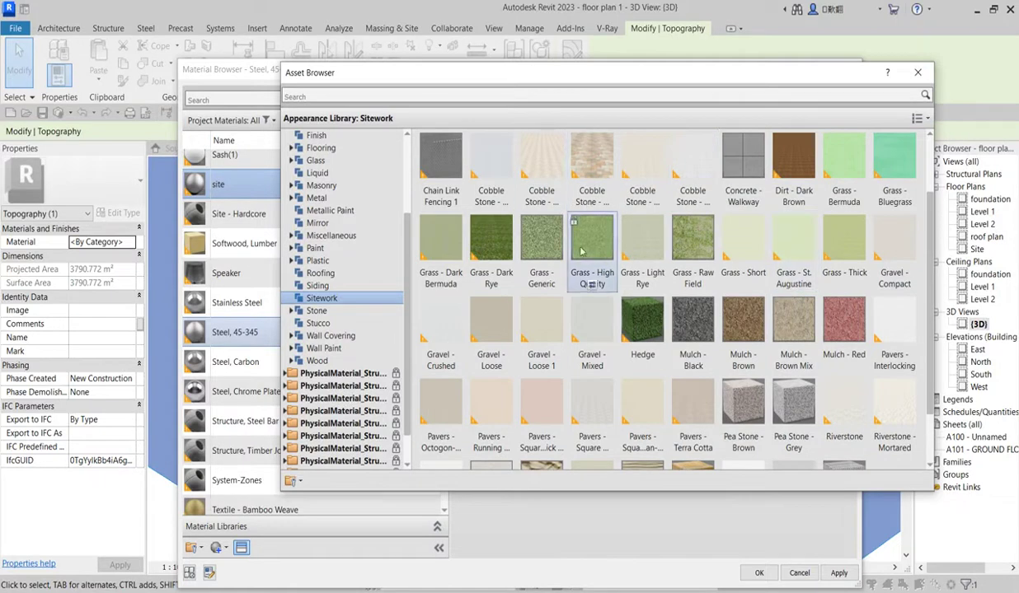
{"action": "left_click", "coordinate": [918, 72]}
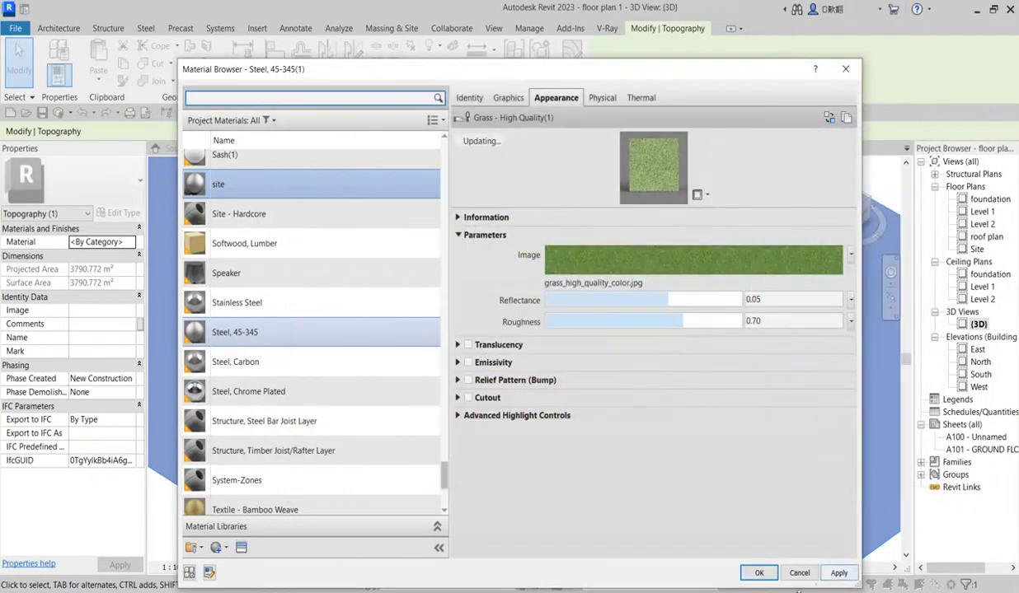
Step: Apply the site material to the toposurface and zoom around the green ground
{"action": "left_click", "coordinate": [759, 573]}
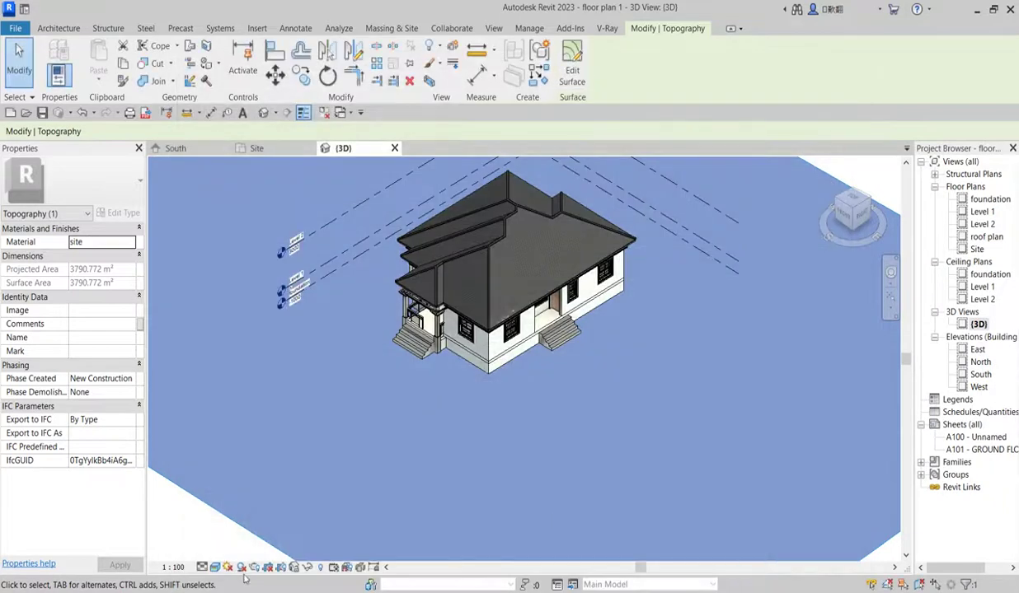
{"action": "left_click", "coordinate": [200, 537]}
{"action": "scroll", "coordinate": [439, 418], "scroll_direction": "down", "scroll_amount": 3}
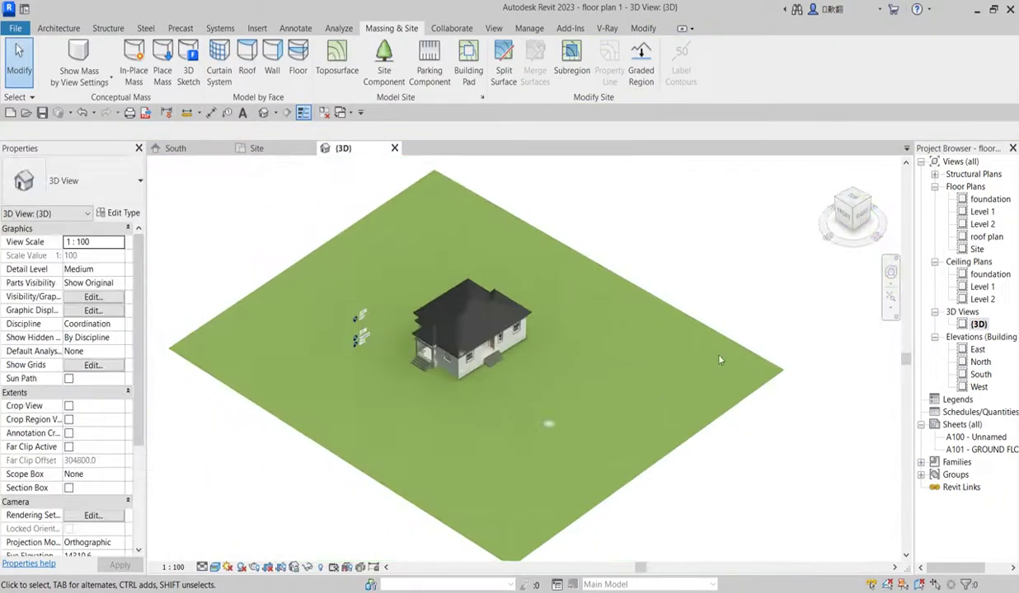
{"action": "scroll", "coordinate": [618, 348], "scroll_direction": "up", "scroll_amount": 2}
{"action": "scroll", "coordinate": [618, 348], "scroll_direction": "up", "scroll_amount": 4}
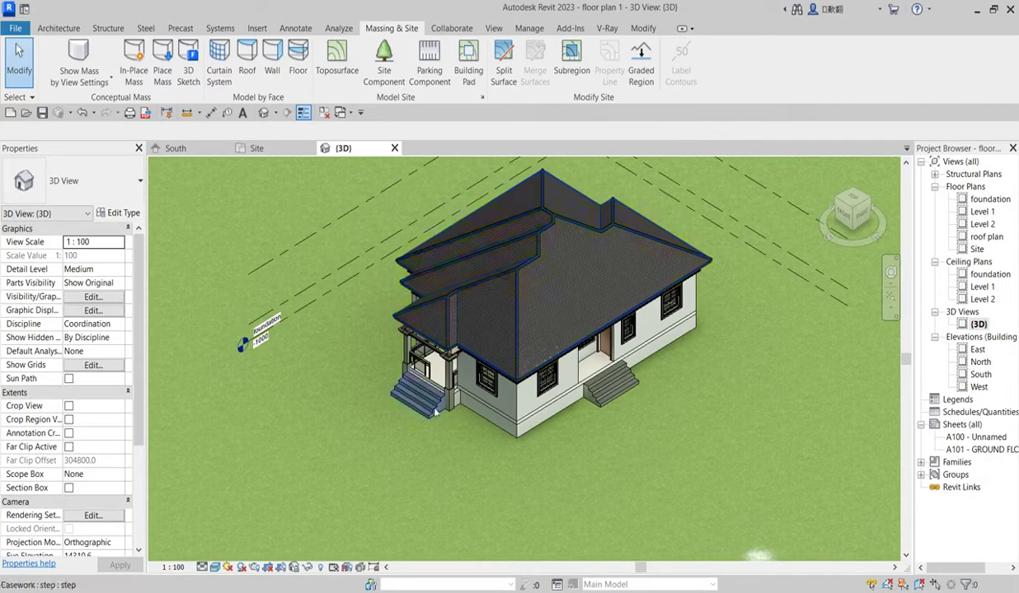
{"action": "scroll", "coordinate": [665, 338], "scroll_direction": "up", "scroll_amount": 5}
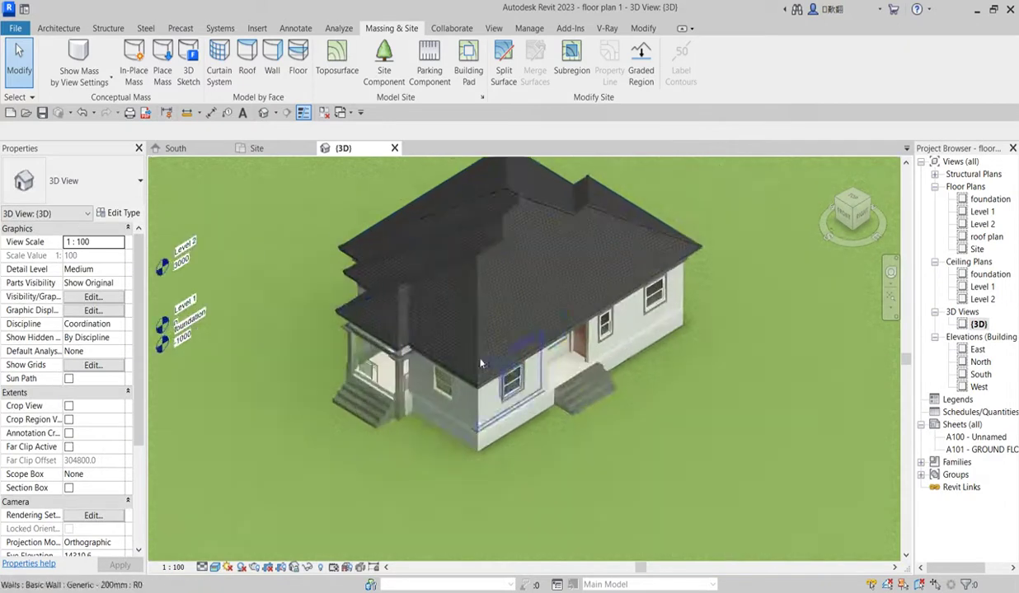
{"action": "scroll", "coordinate": [442, 486], "scroll_direction": "down", "scroll_amount": 2}
{"action": "scroll", "coordinate": [333, 292], "scroll_direction": "up", "scroll_amount": 3}
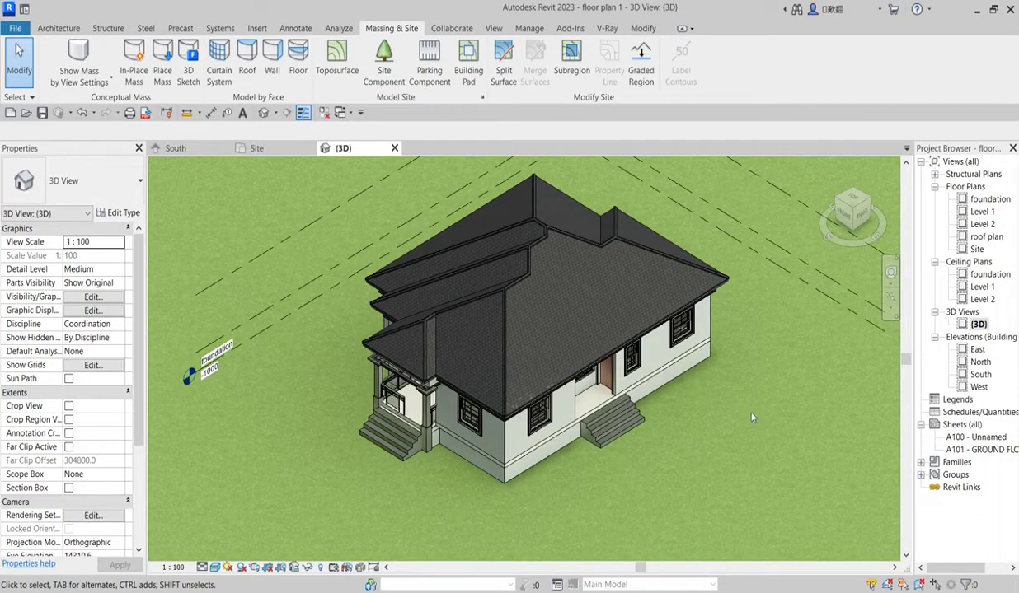
{"action": "scroll", "coordinate": [793, 384], "scroll_direction": "up", "scroll_amount": 2}
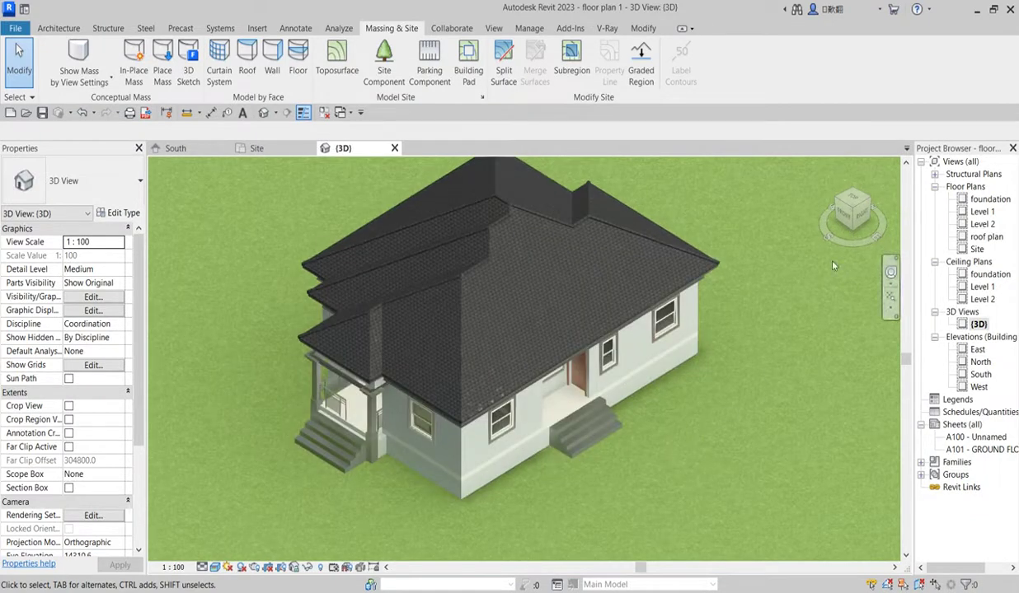
{"action": "scroll", "coordinate": [726, 375], "scroll_direction": "down", "scroll_amount": 2}
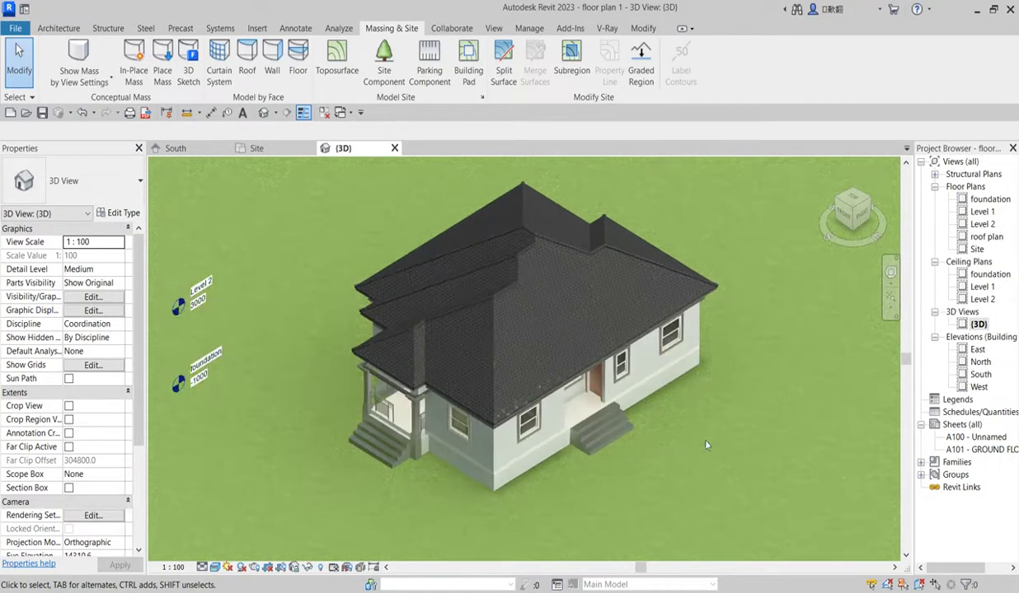
Step: Orbit to a lower angle with the ViewCube to inspect the grassy site
{"action": "left_click", "coordinate": [857, 213]}
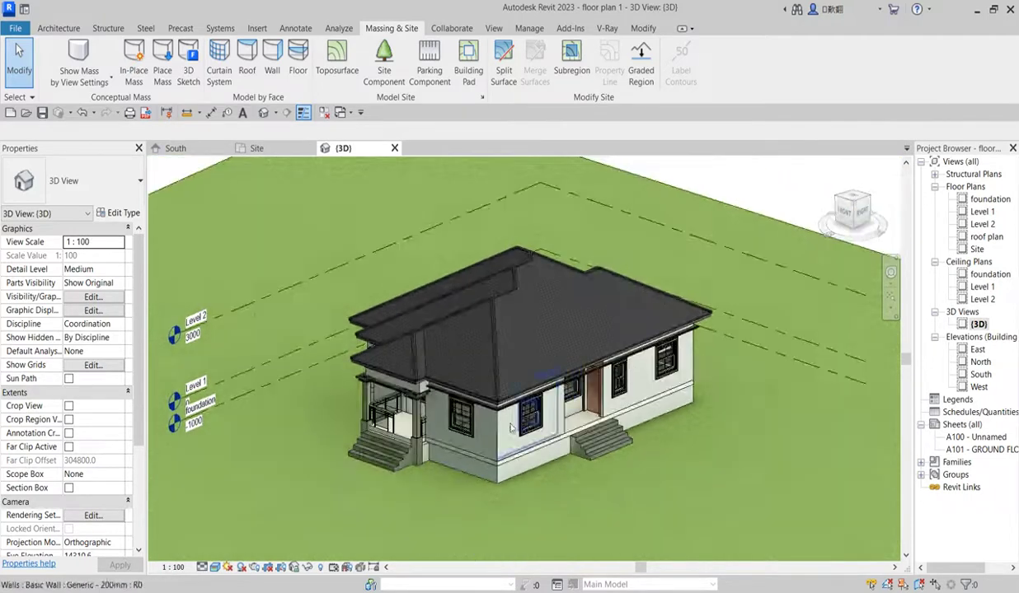
{"action": "scroll", "coordinate": [452, 417], "scroll_direction": "up", "scroll_amount": 3}
{"action": "scroll", "coordinate": [452, 417], "scroll_direction": "down", "scroll_amount": 5}
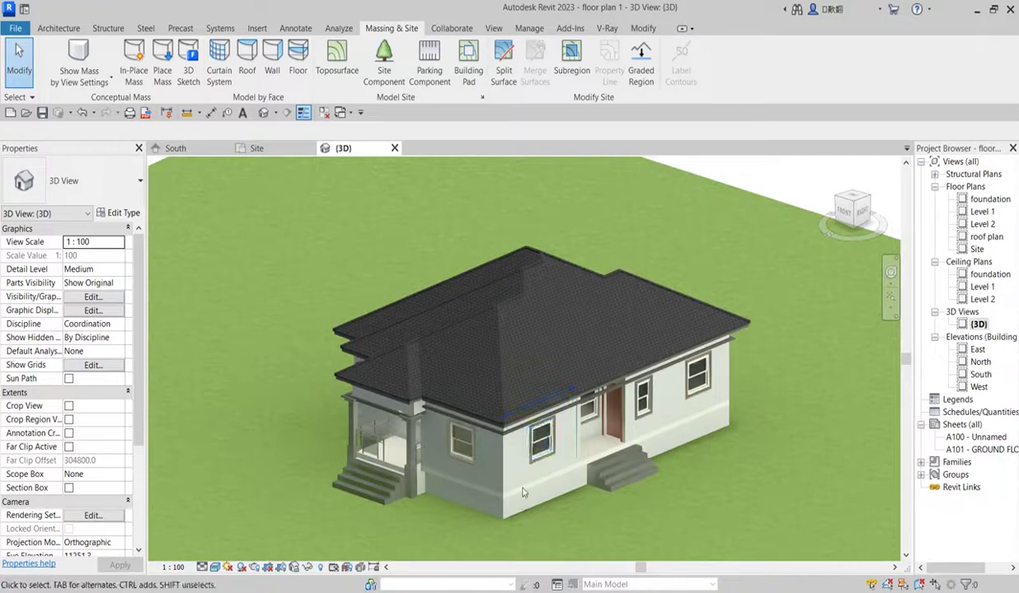
{"action": "scroll", "coordinate": [703, 396], "scroll_direction": "up", "scroll_amount": 1}
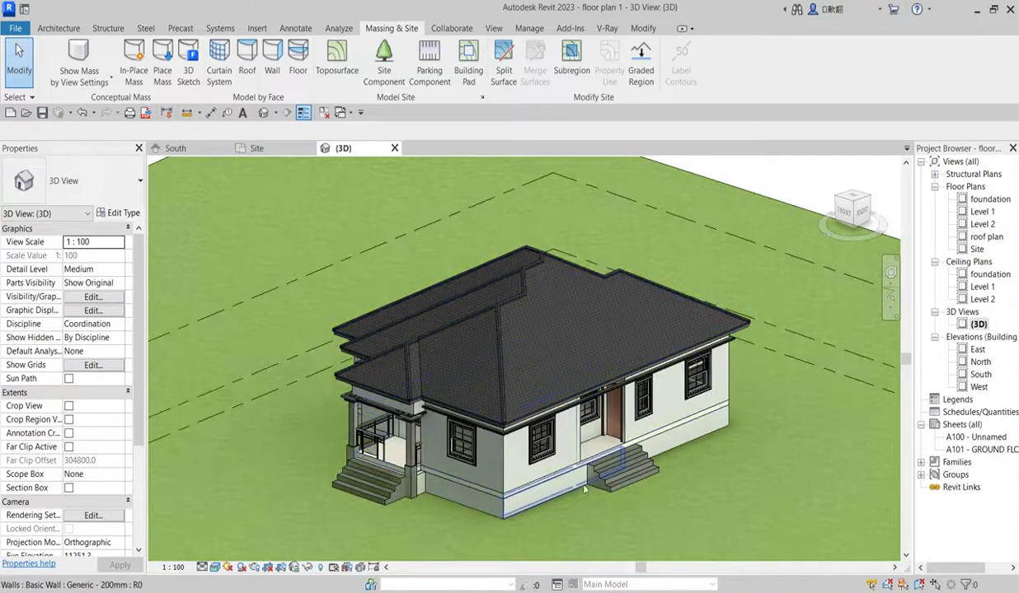